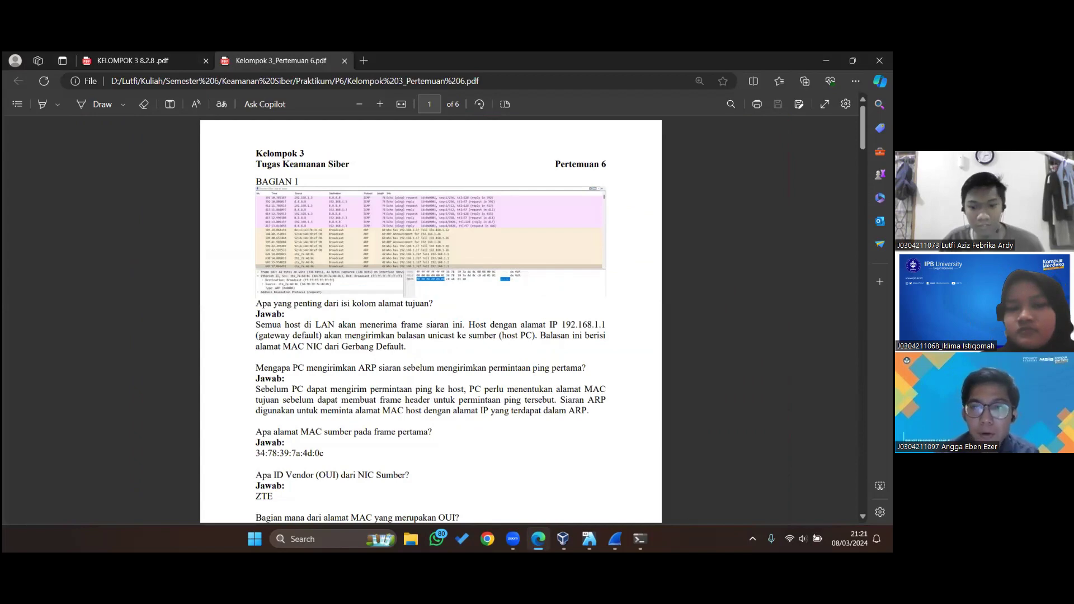
# Switch to Command Prompt and ping 8.8.8.8
pyautogui.scroll(1, 570, 366)
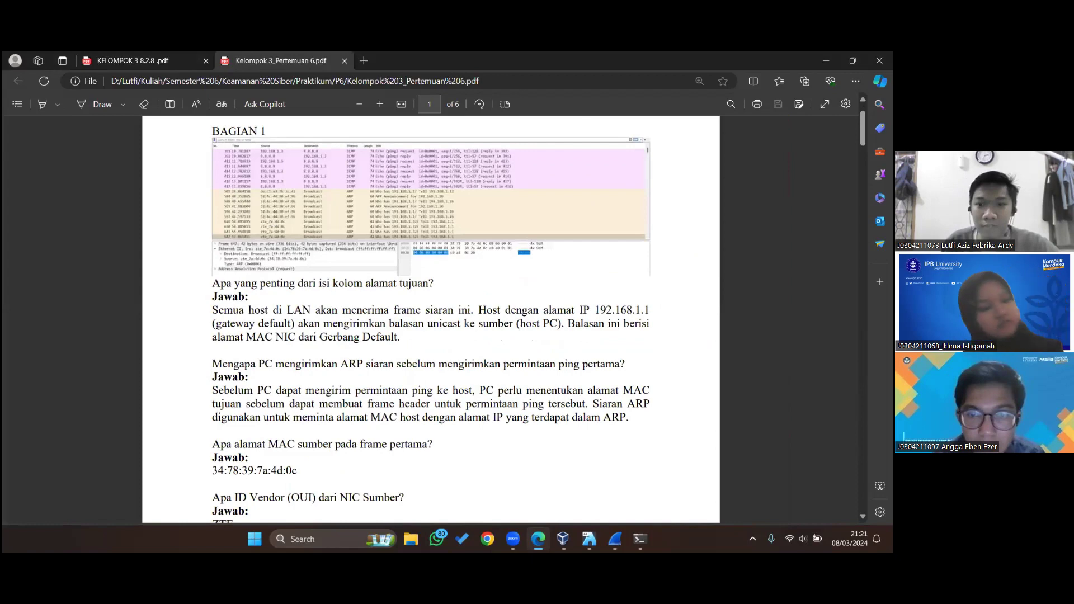
pyautogui.scroll(1, 286, 197)
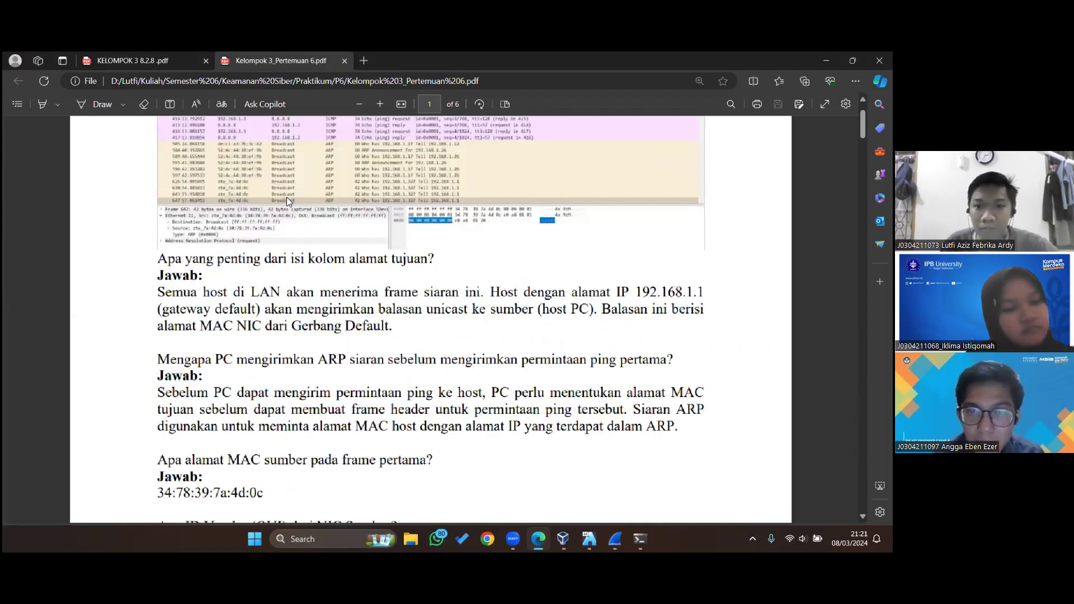
pyautogui.scroll(2, 431, 319)
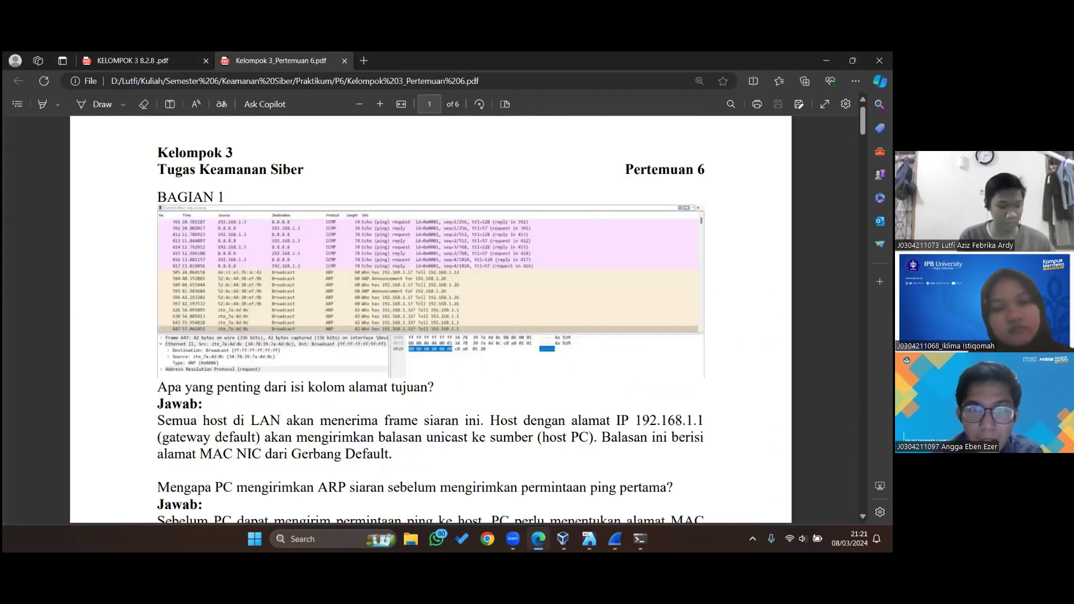
pyautogui.hotkey('alt', 'Tab')
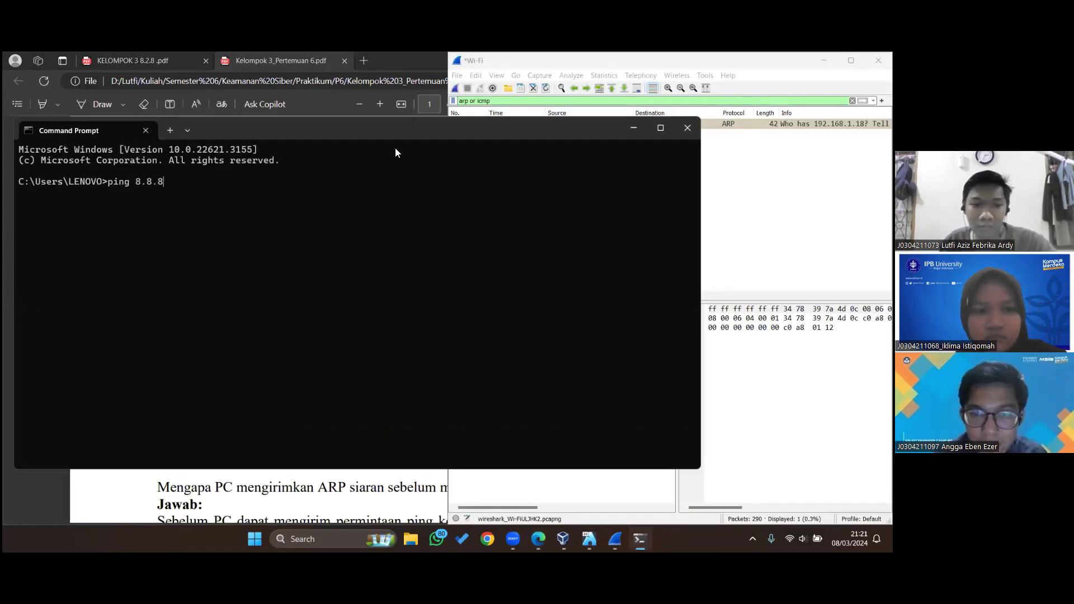
pyautogui.write('.8.8.8')
pyautogui.press('Return')
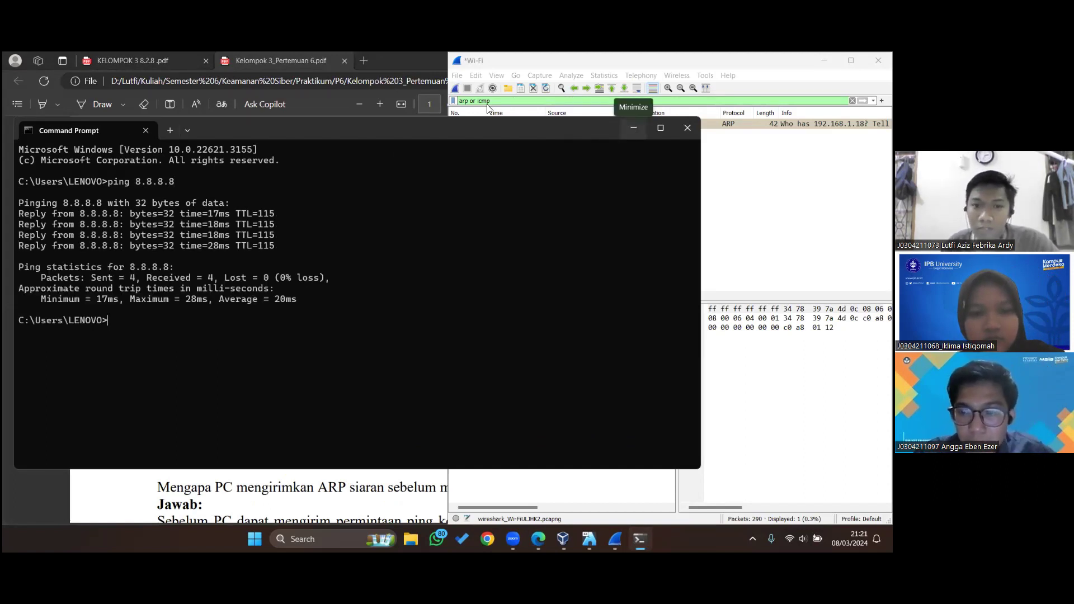
# Start a new Wi-Fi capture in Wireshark without saving the old packets, and ping 8.8.8.8 again from Command Prompt
pyautogui.click(456, 88)
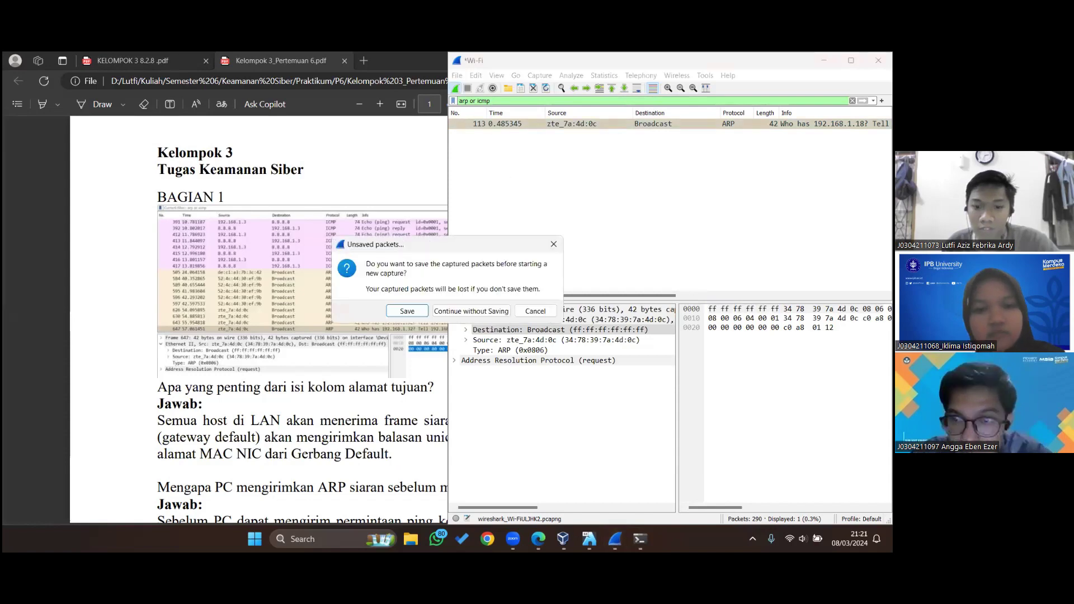
pyautogui.click(471, 312)
pyautogui.hotkey('alt', 'Tab')
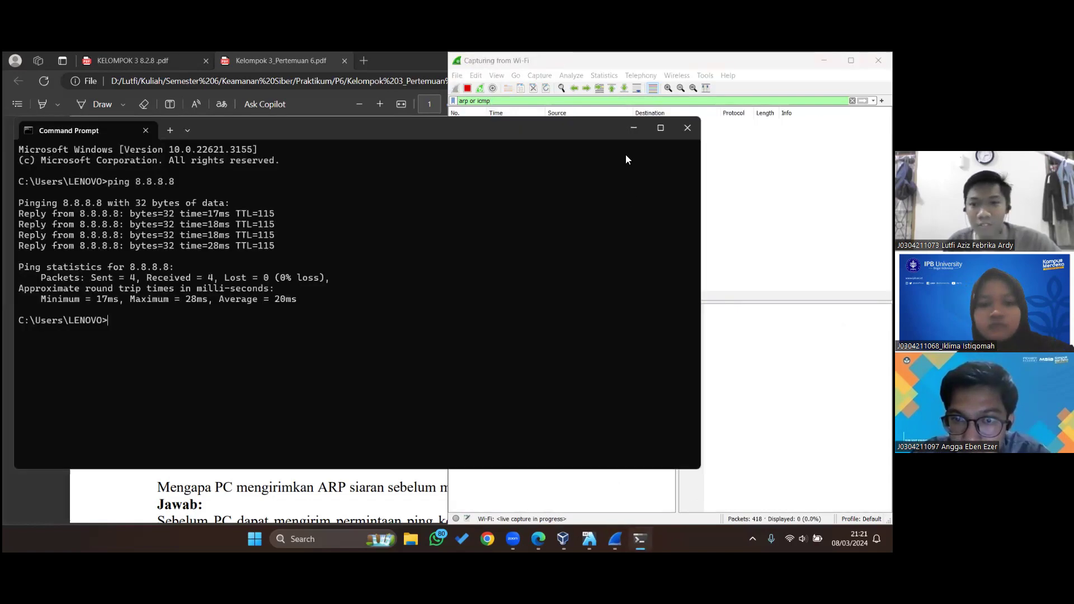
pyautogui.press('Return')
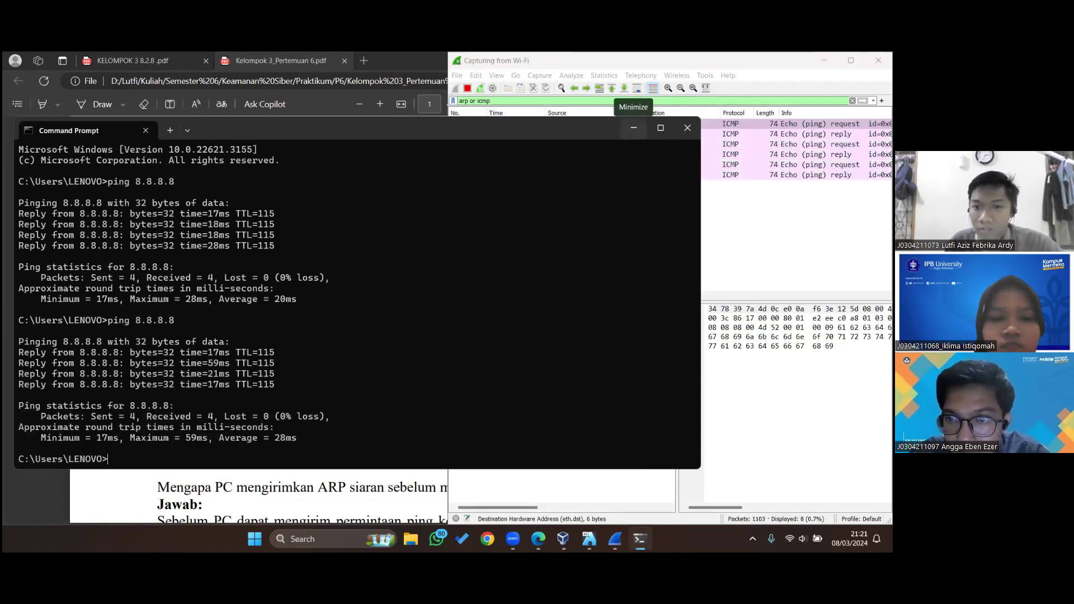
pyautogui.click(633, 128)
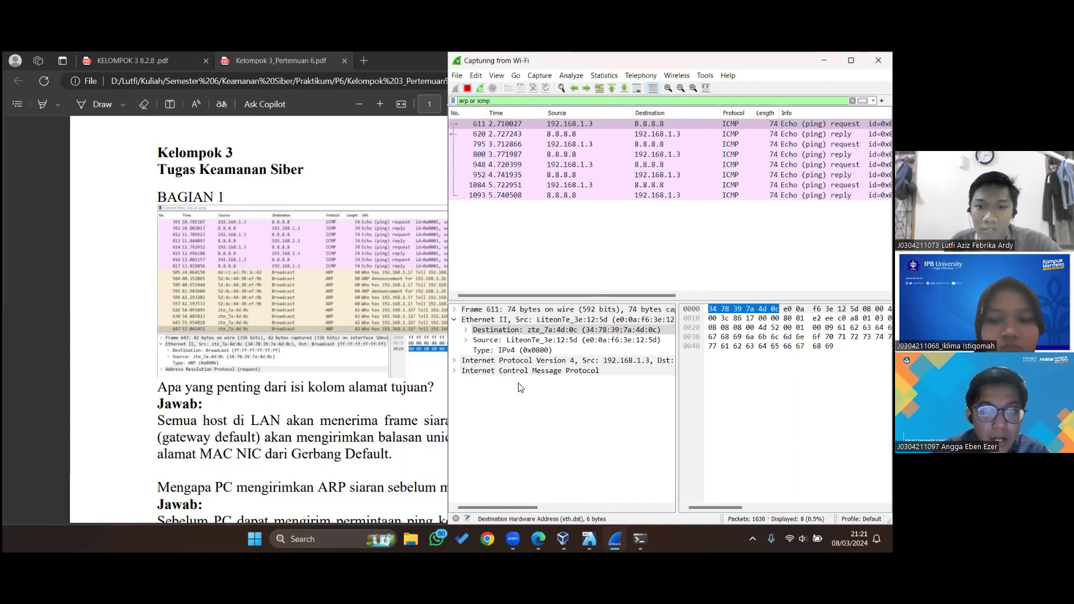
# Expand the Ethernet II destination and source details of the first ping request, and narrow the Wireshark window beside the report
pyautogui.press('Right')
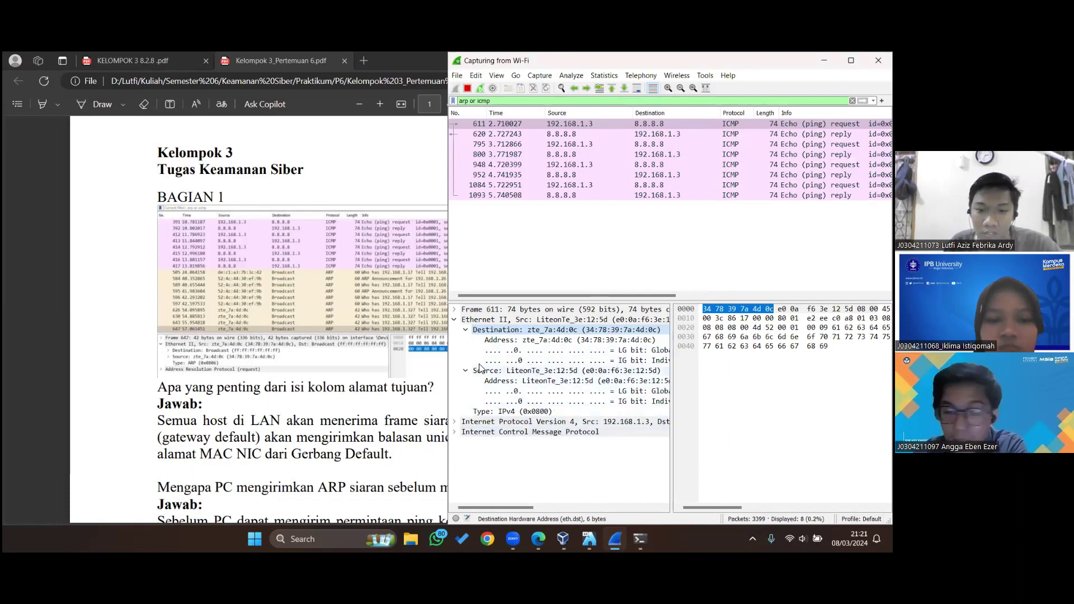
pyautogui.moveTo(448, 358); pyautogui.dragTo(512, 358)
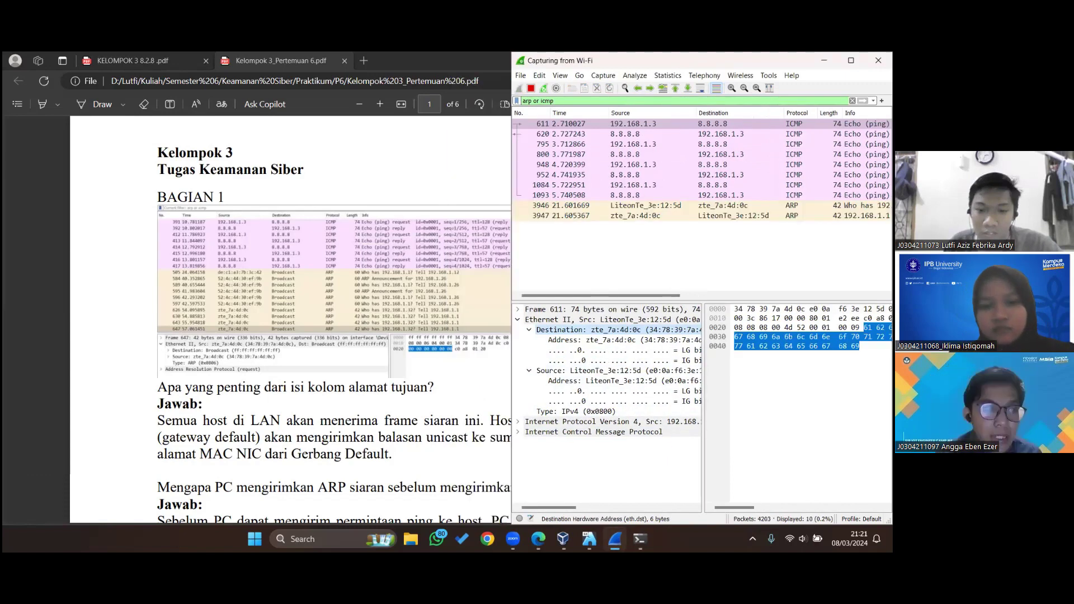
# Return to the report and highlight the words "host PC" in the answer about the destination address column
pyautogui.click(615, 539)
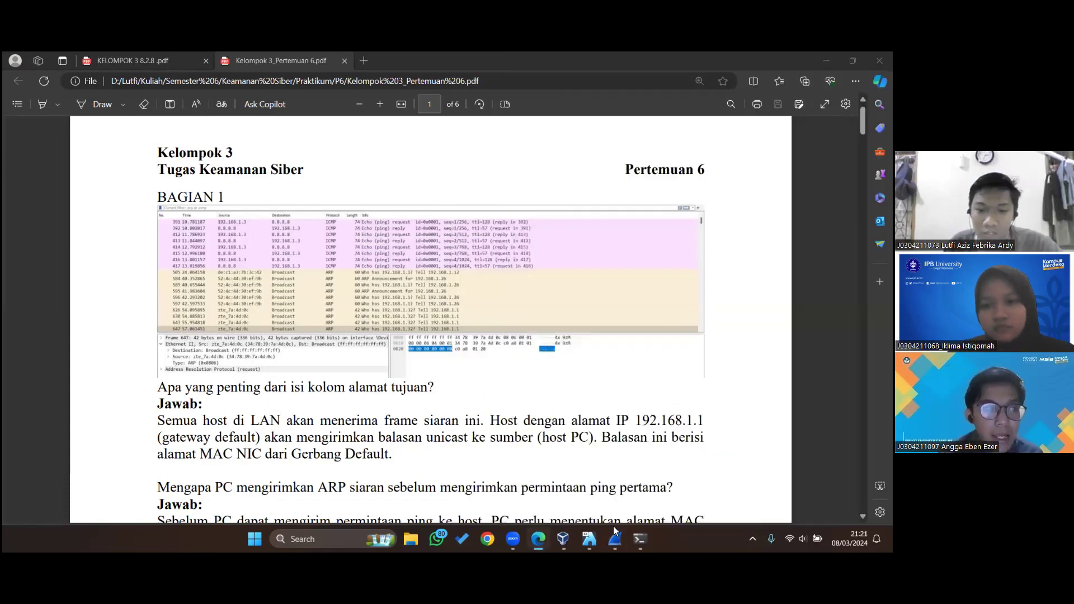
pyautogui.scroll(-2, 502, 298)
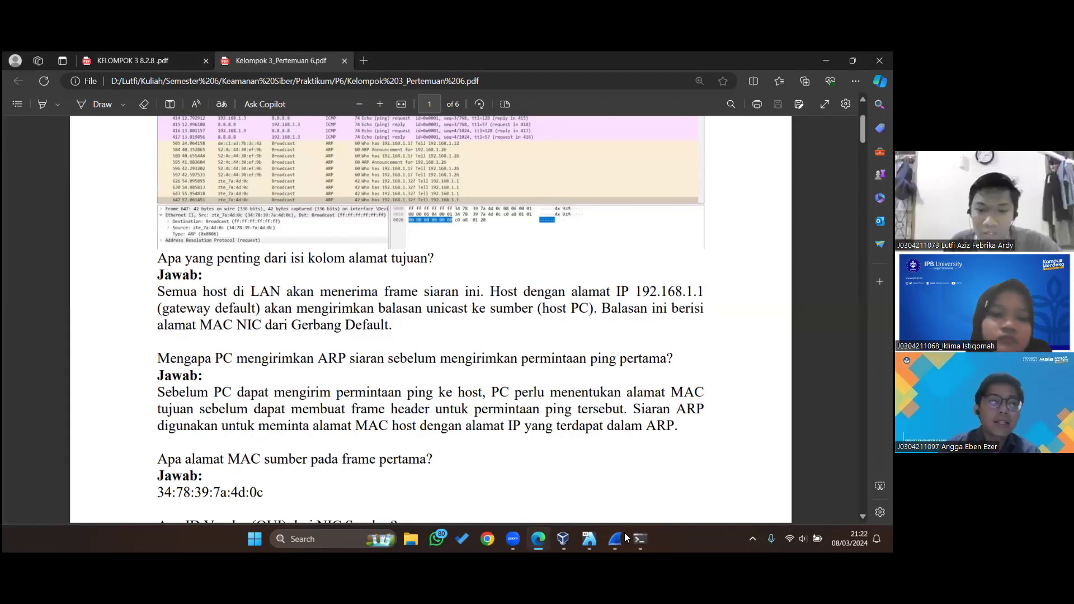
pyautogui.moveTo(539, 308); pyautogui.dragTo(580, 309)
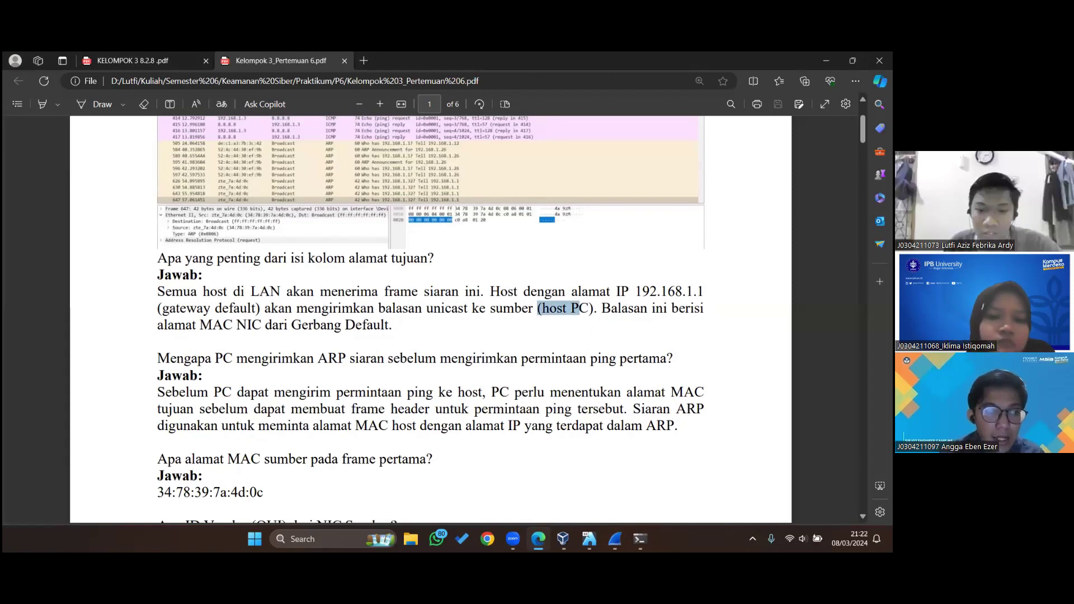
# In Wireshark, select the first ping reply, packet 620, and collapse its Ethernet destination and source details
pyautogui.hotkey('alt', 'Tab')
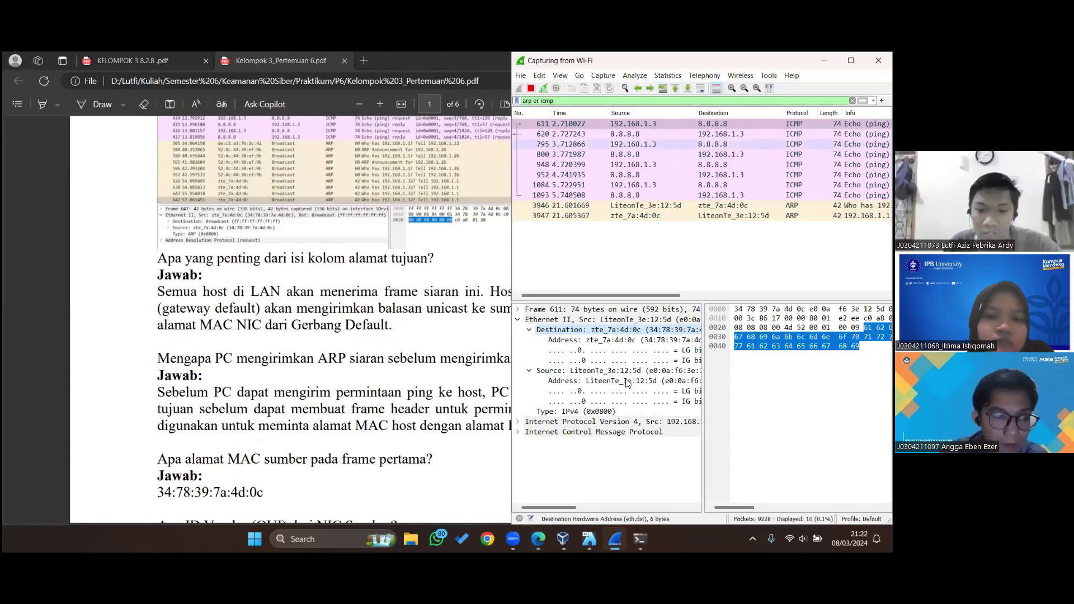
pyautogui.press('Down')
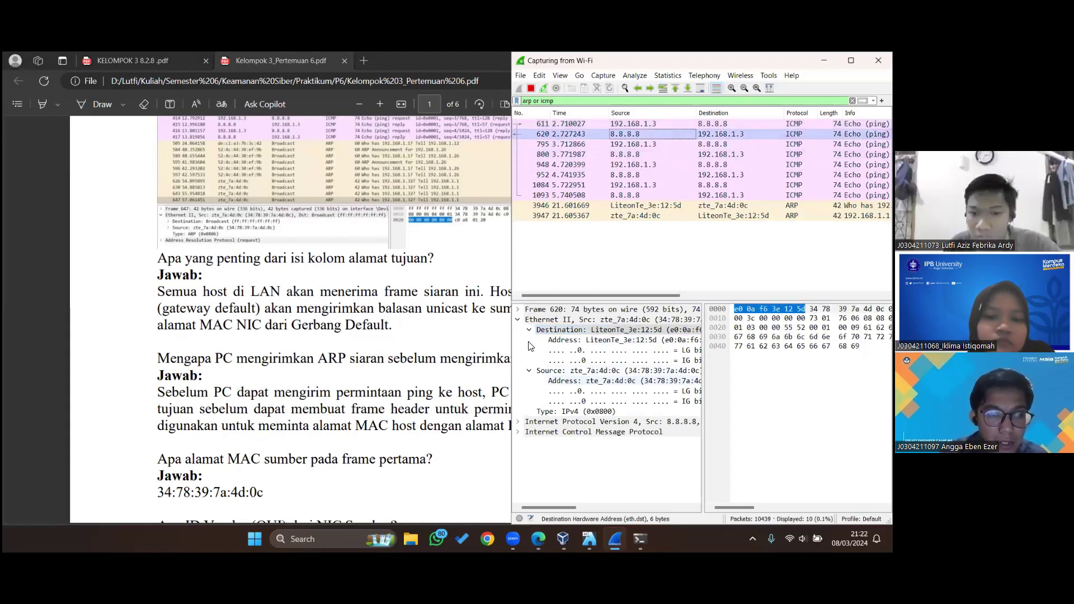
pyautogui.press('Left')
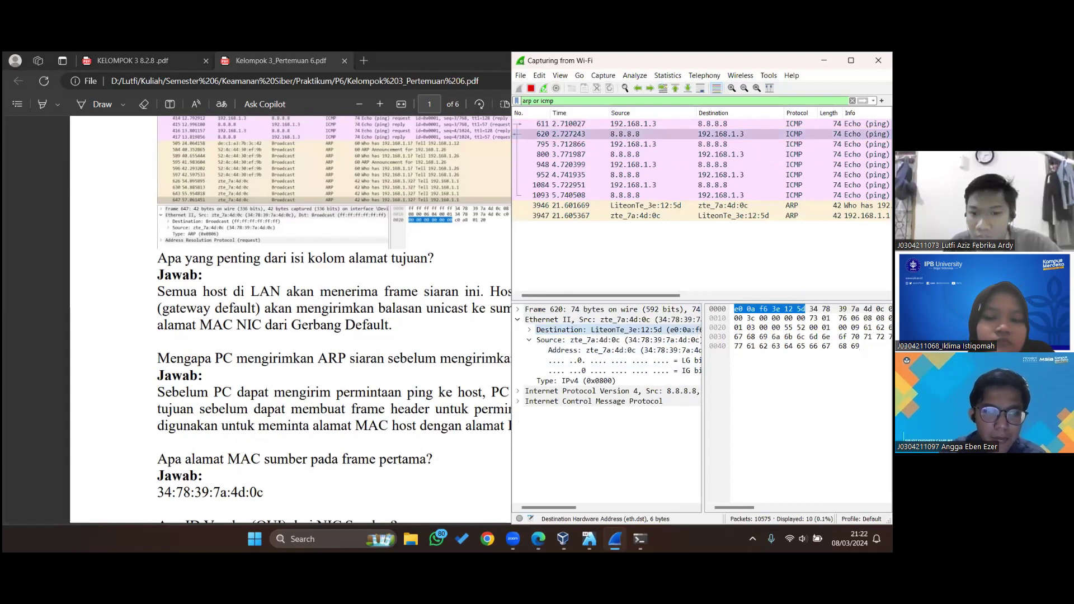
pyautogui.click(529, 340)
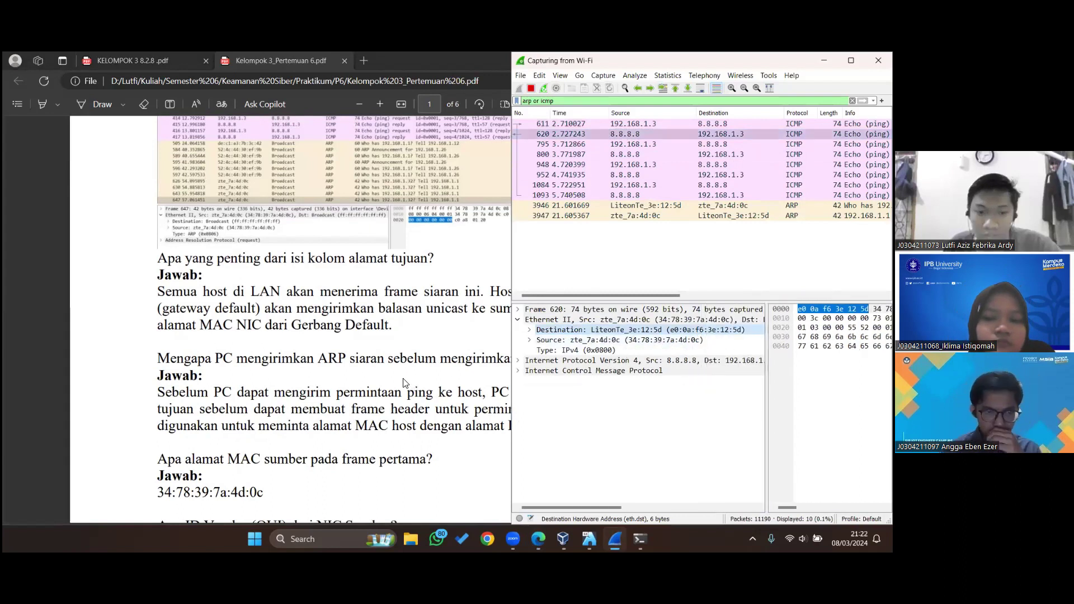
# Review the report's answers about the ARP broadcast, the source MAC address and the vendor ID (OUI)
pyautogui.scroll(-1, 405, 382)
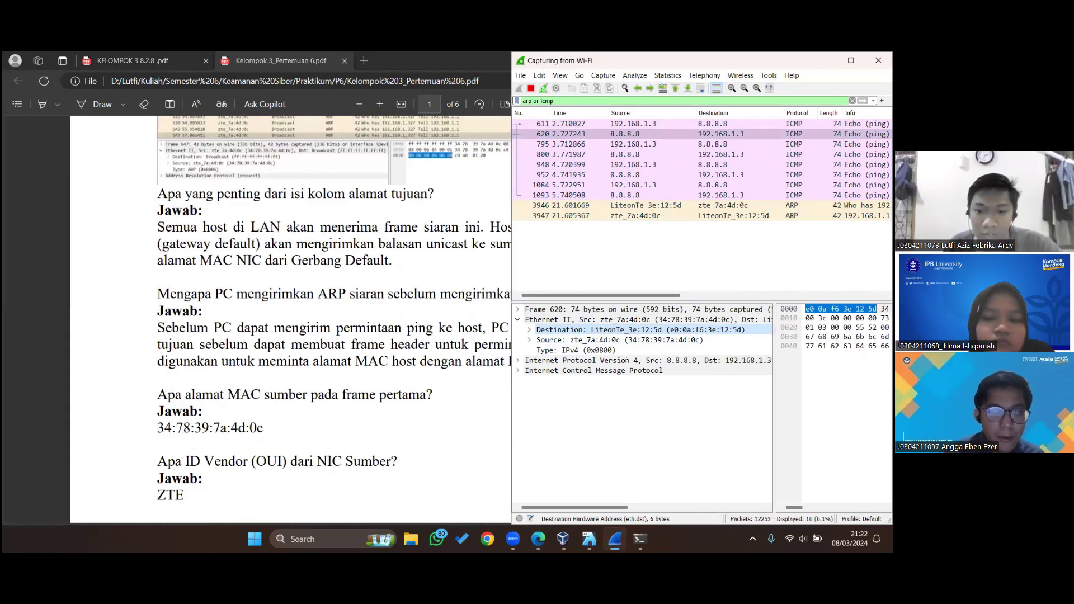
pyautogui.click(250, 386)
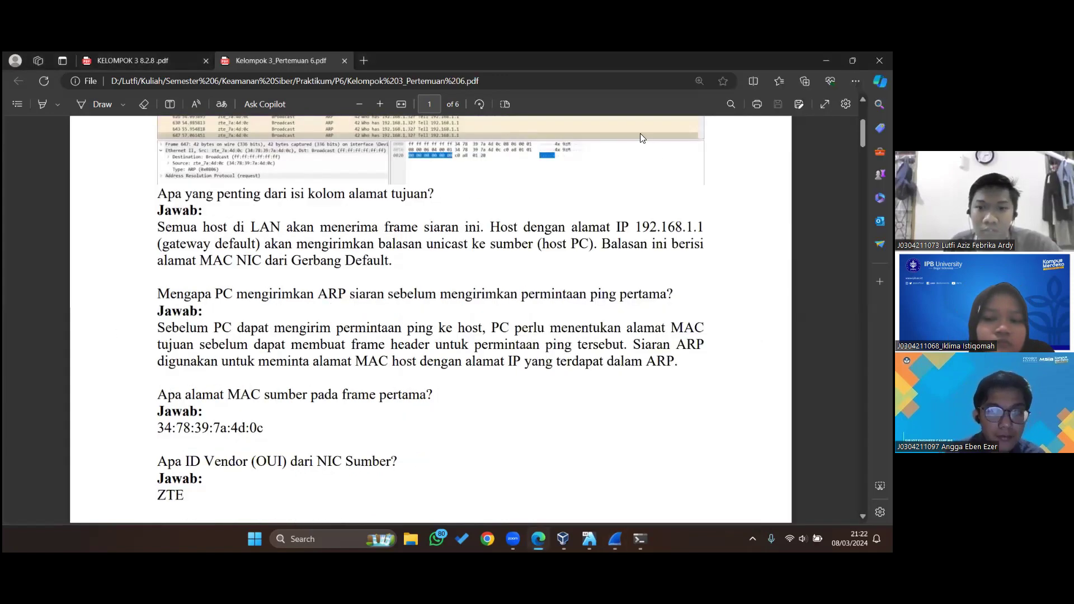
pyautogui.hotkey('alt', 'Tab')
pyautogui.hotkey('alt', 'Tab')
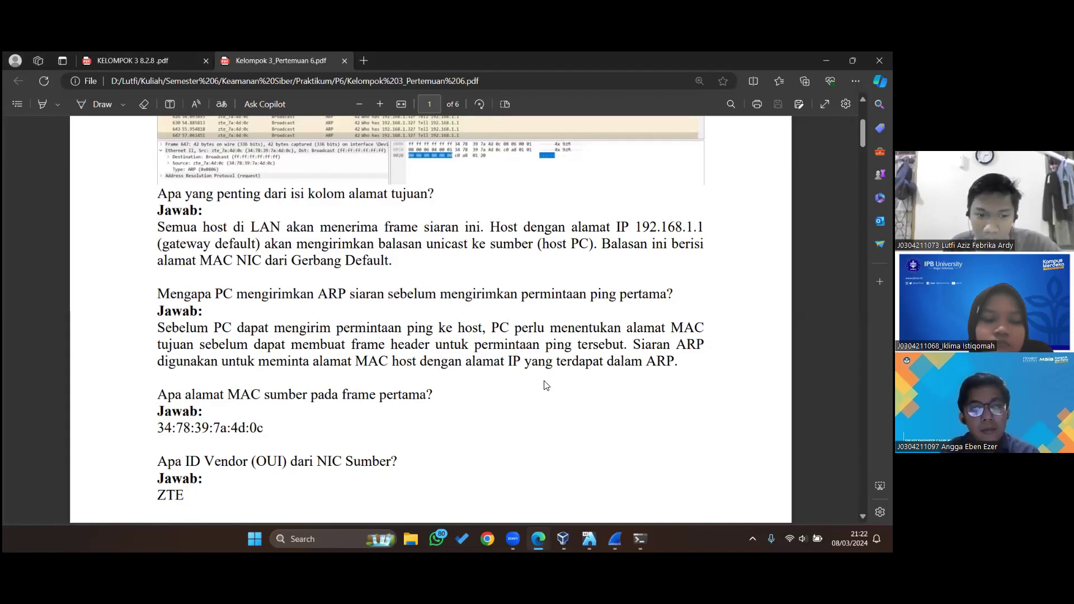
pyautogui.scroll(-1, 546, 385)
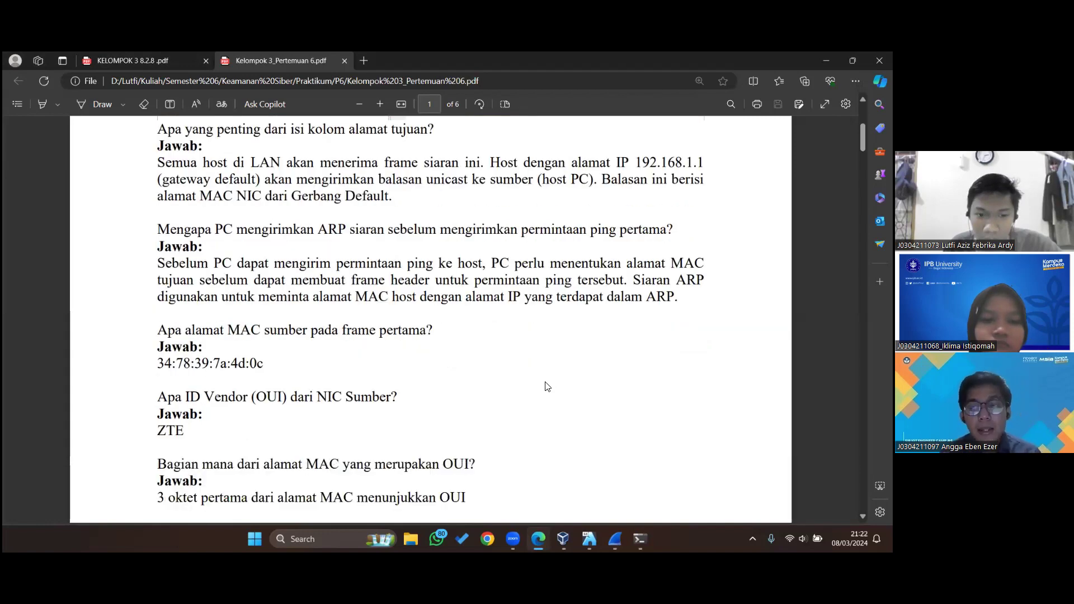
# Select packet 620's Ethernet source address in Wireshark and compare it with the report's OUI and NIC serial number answers
pyautogui.moveTo(615, 539)
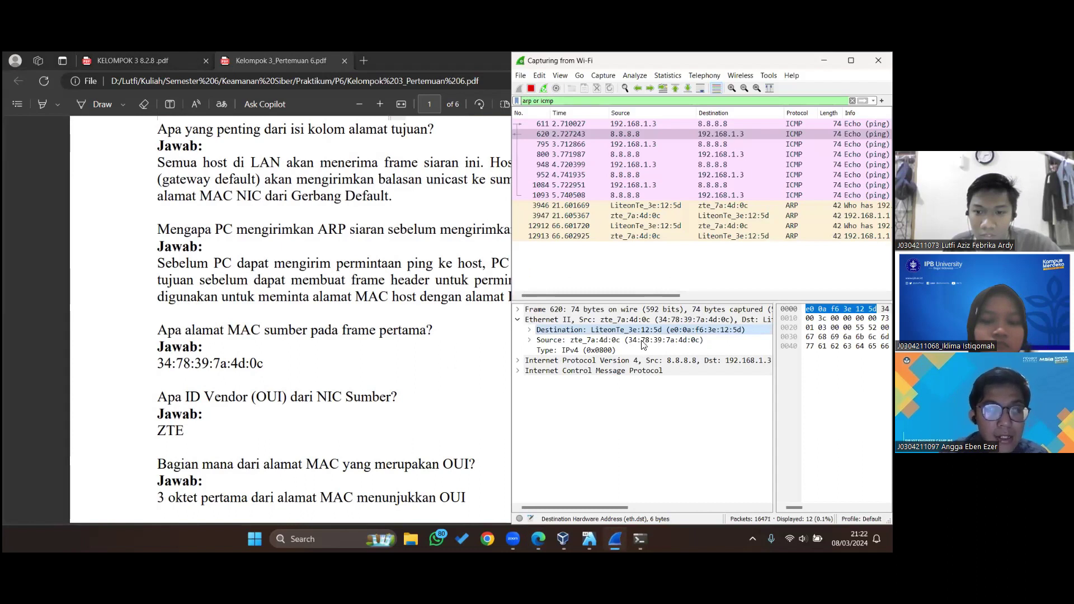
pyautogui.click(629, 340)
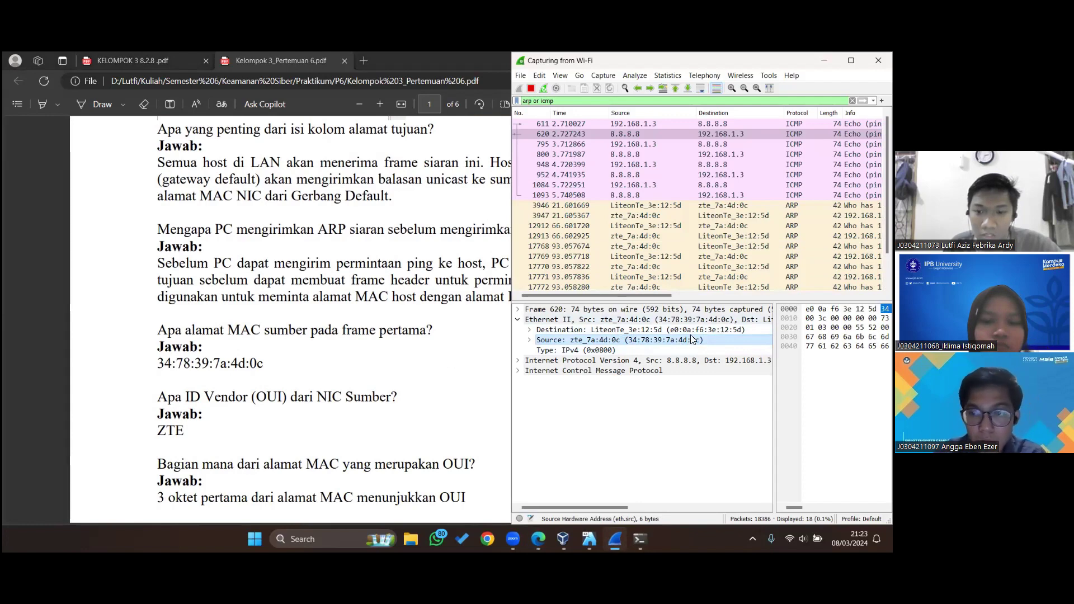
pyautogui.scroll(-2, 457, 375)
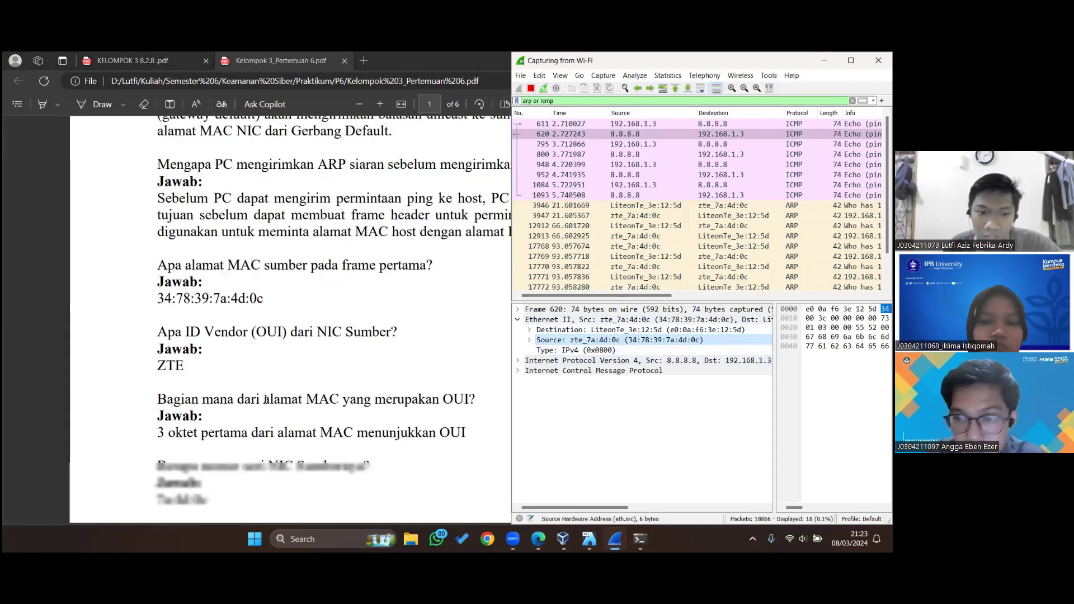
pyautogui.scroll(-2, 218, 289)
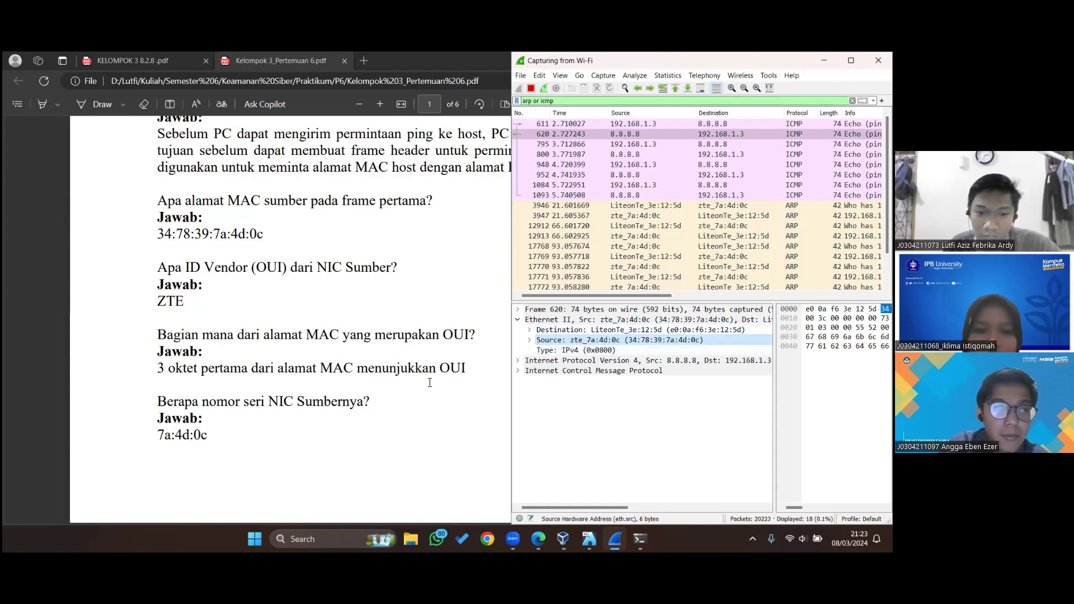
pyautogui.click(644, 341)
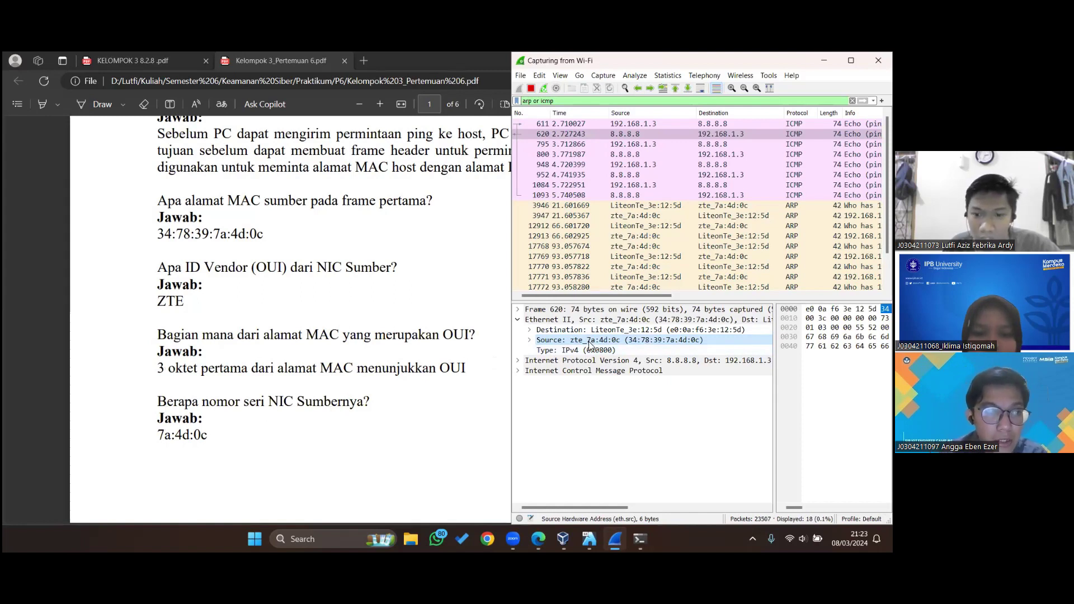
pyautogui.scroll(-1, 587, 345)
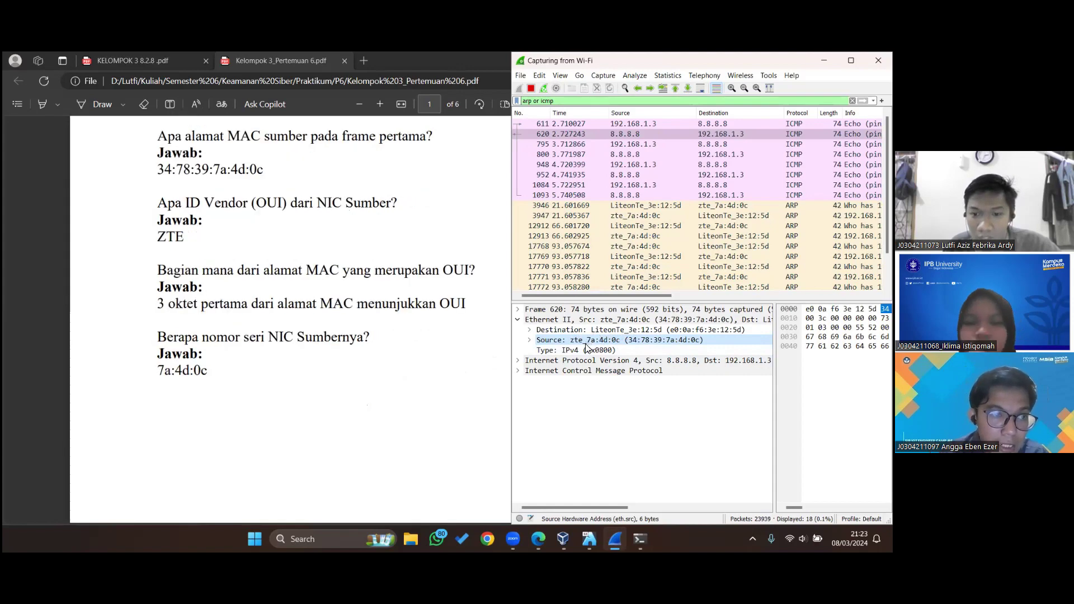
# Go to BAGIAN 2 of the report and place it side by side with the CyberOps Workstation virtual machine window
pyautogui.scroll(-1, 587, 347)
pyautogui.scroll(-4, 310, 369)
pyautogui.scroll(-4, 312, 370)
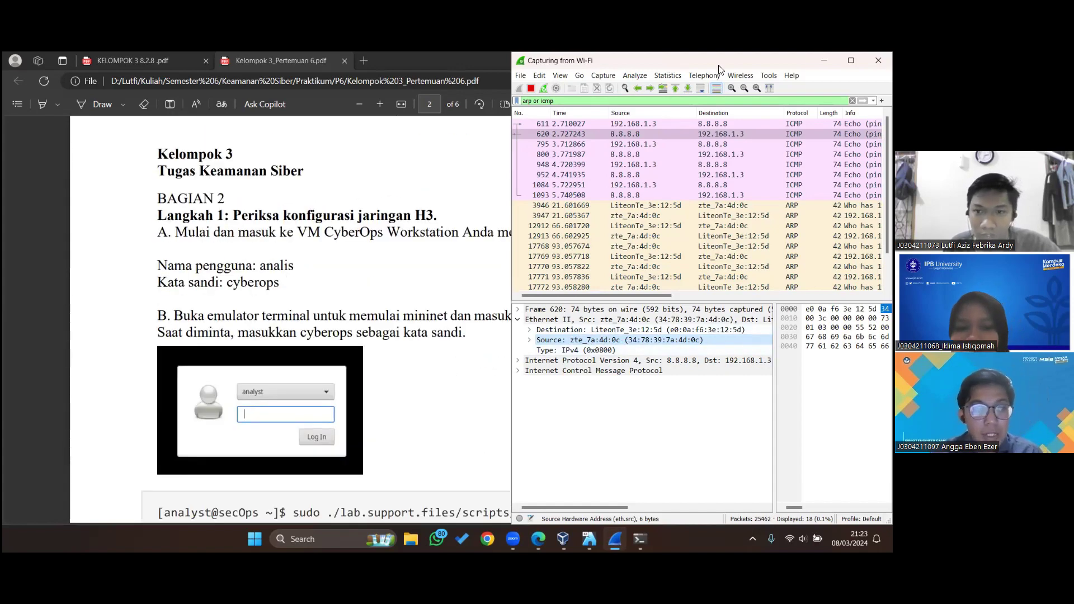
pyautogui.click(824, 61)
pyautogui.moveTo(589, 538)
pyautogui.click(619, 500)
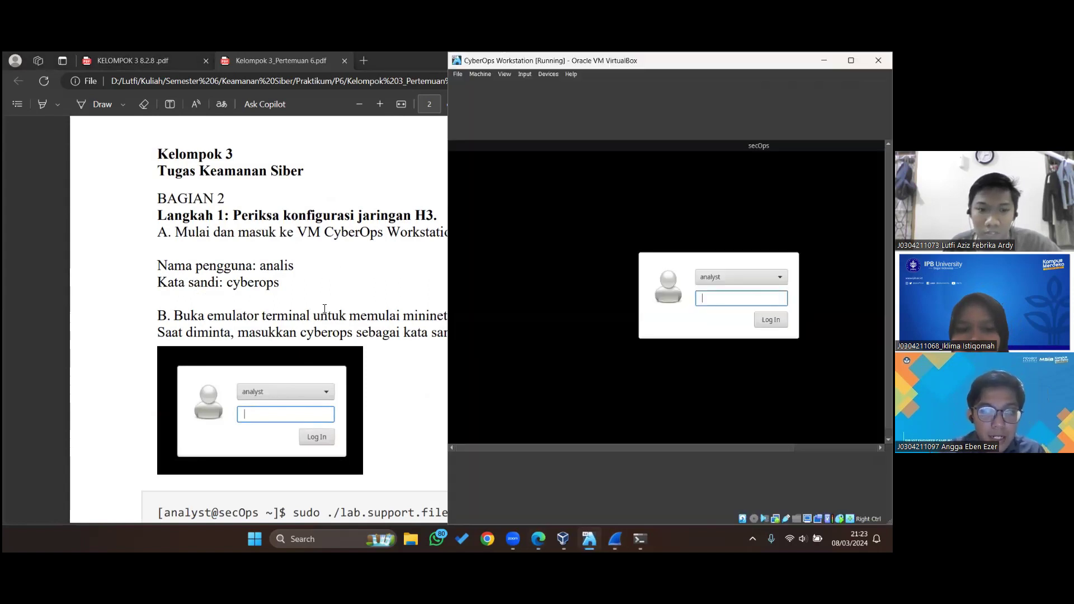
pyautogui.click(338, 260)
pyautogui.press('super+Left')
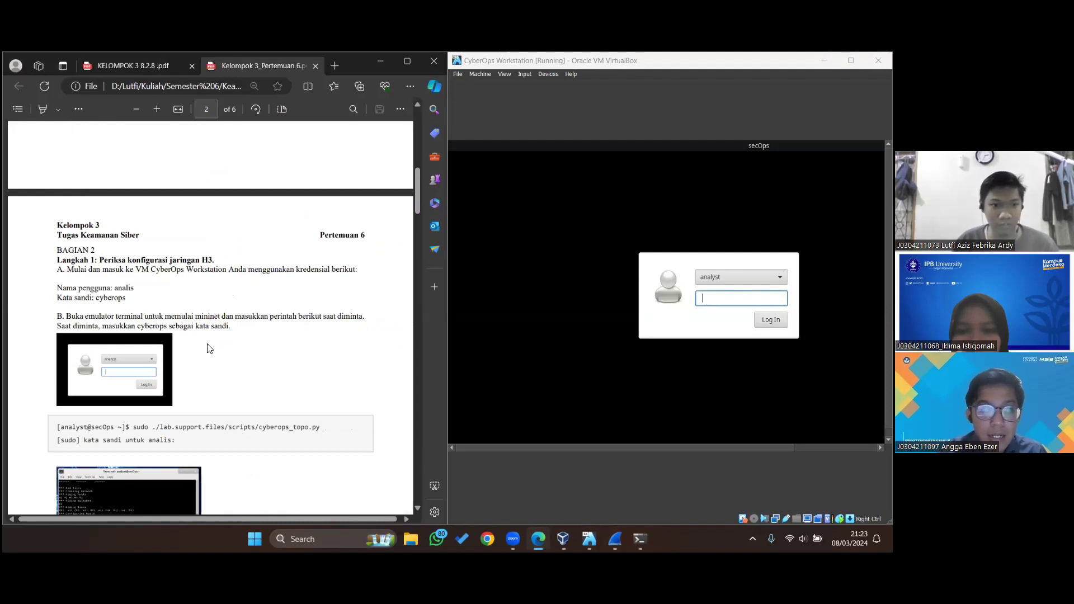
# Log in to the CyberOps Workstation virtual machine as analyst by entering the account password
pyautogui.hotkey('alt', 'Tab')
pyautogui.scroll(-1, 210, 349)
pyautogui.write('cyber')
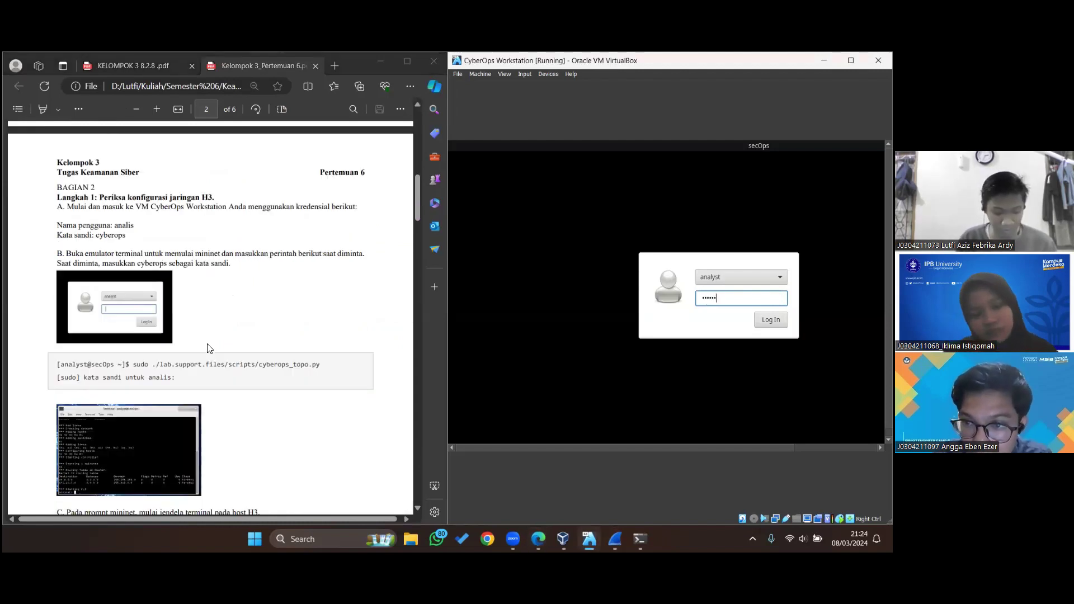
pyautogui.write('ops')
pyautogui.press('Return')
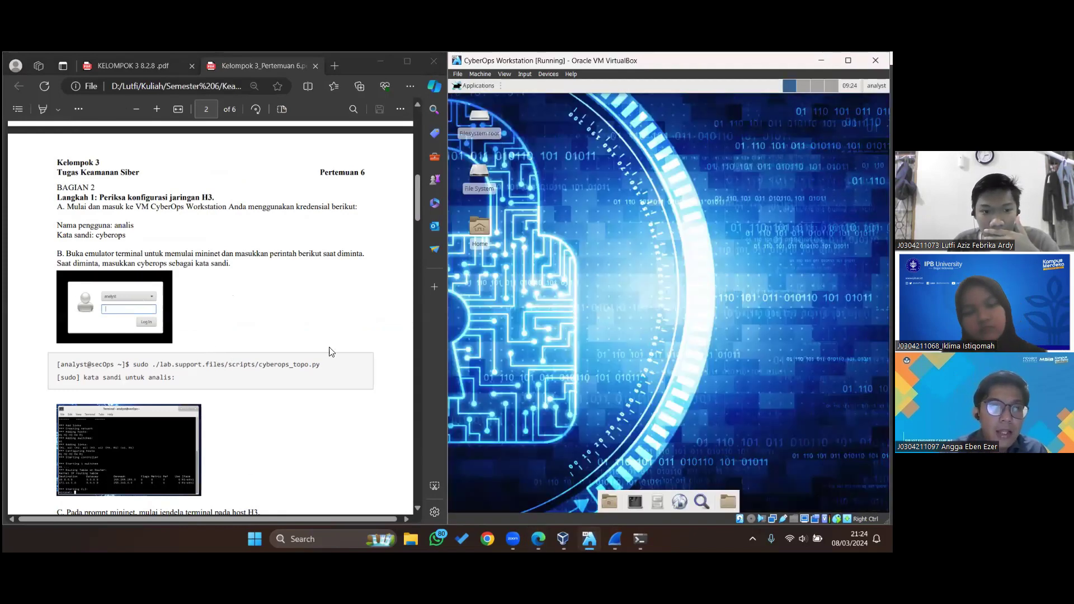
# Run the report's command sudo ./lab.support.files/scripts/cyberops_topo.py in a VM terminal and enter the analyst sudo password
pyautogui.scroll(-1, 224, 314)
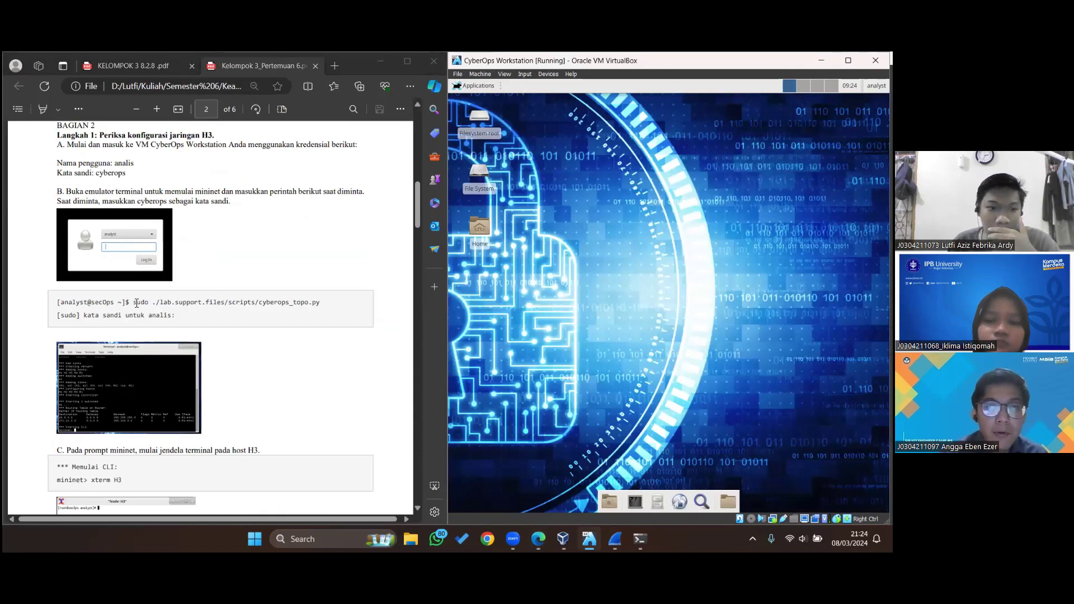
pyautogui.moveTo(133, 302); pyautogui.dragTo(320, 303)
pyautogui.rightClick(316, 303)
pyautogui.click(336, 354)
pyautogui.rightClick(633, 261)
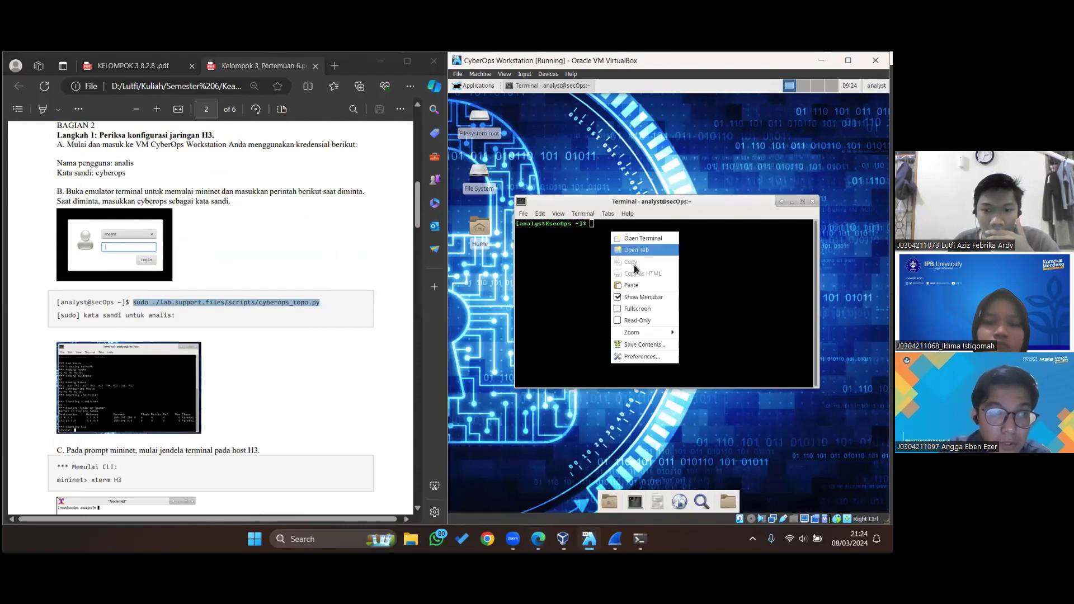
pyautogui.click(641, 284)
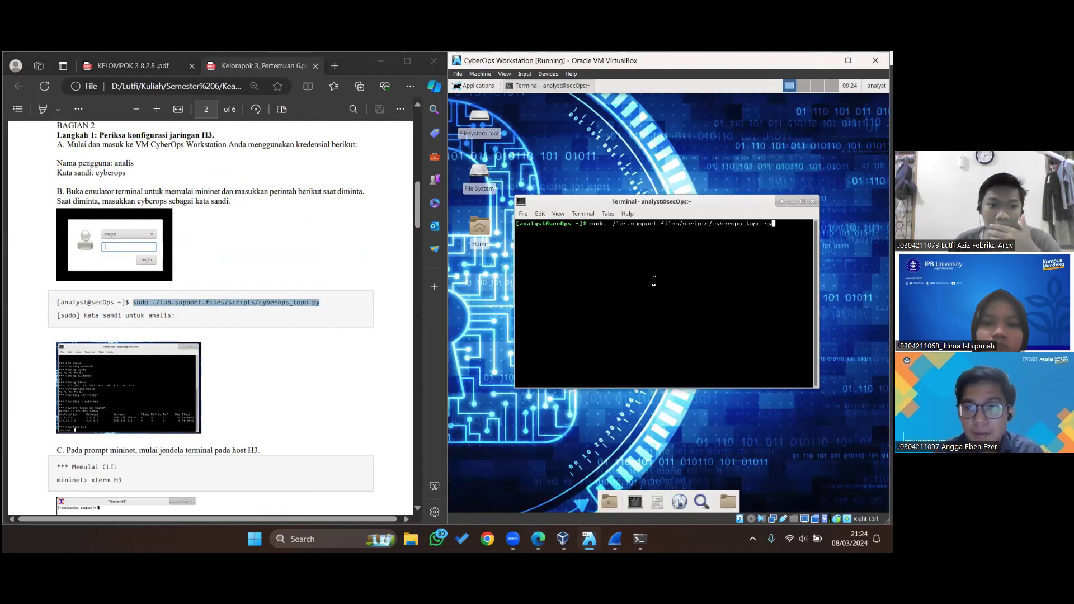
pyautogui.press('Return')
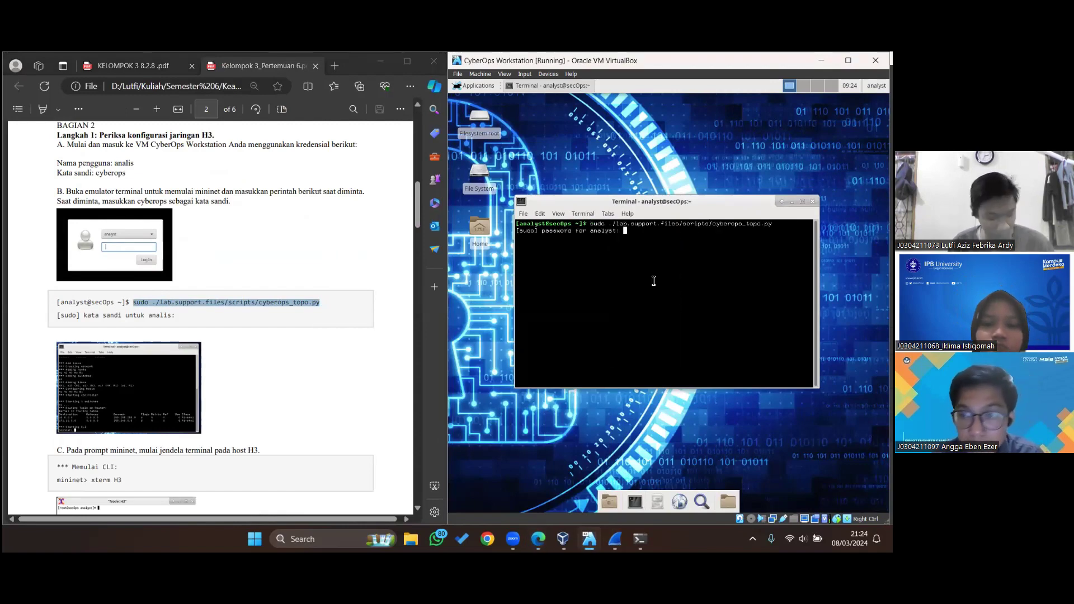
pyautogui.write('cyberops')
pyautogui.press('Return')
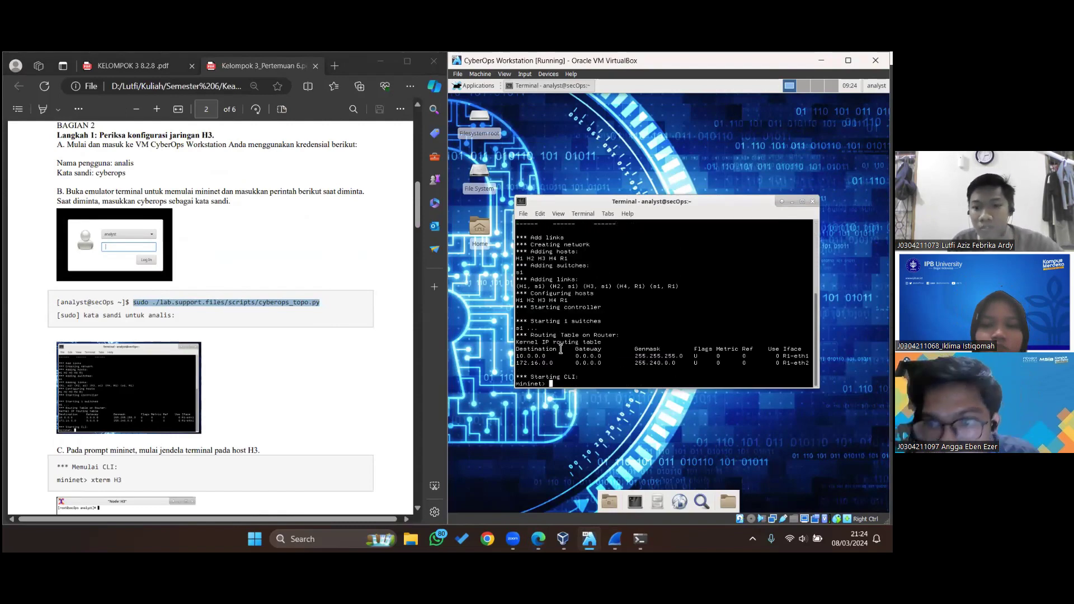
# Open a terminal for host H3 with xterm H3 at the mininet prompt and place its window over the main terminal
pyautogui.scroll(-2, 309, 346)
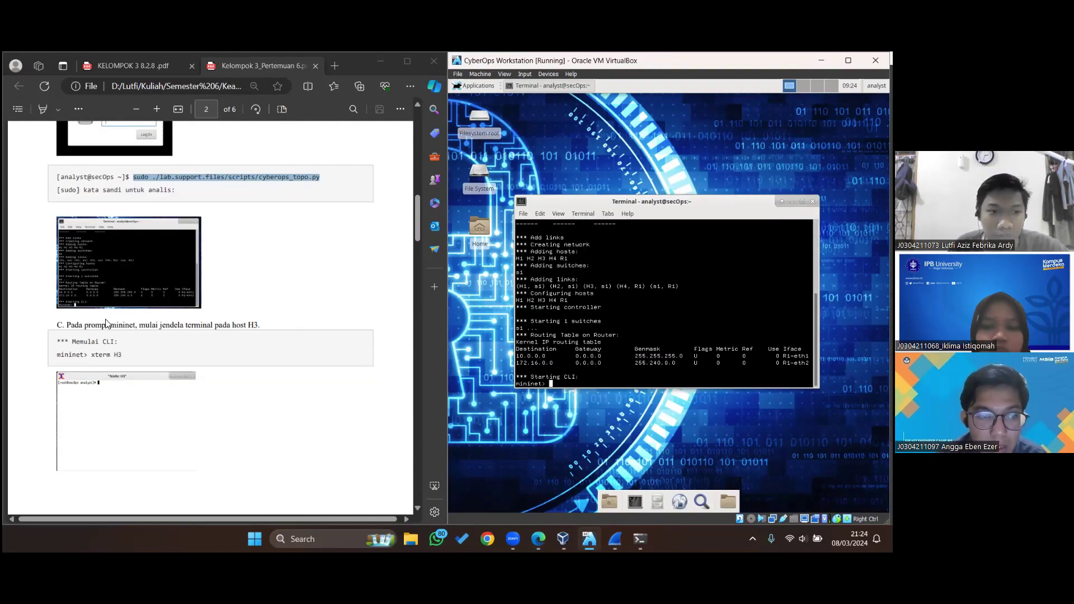
pyautogui.moveTo(89, 355); pyautogui.dragTo(122, 356)
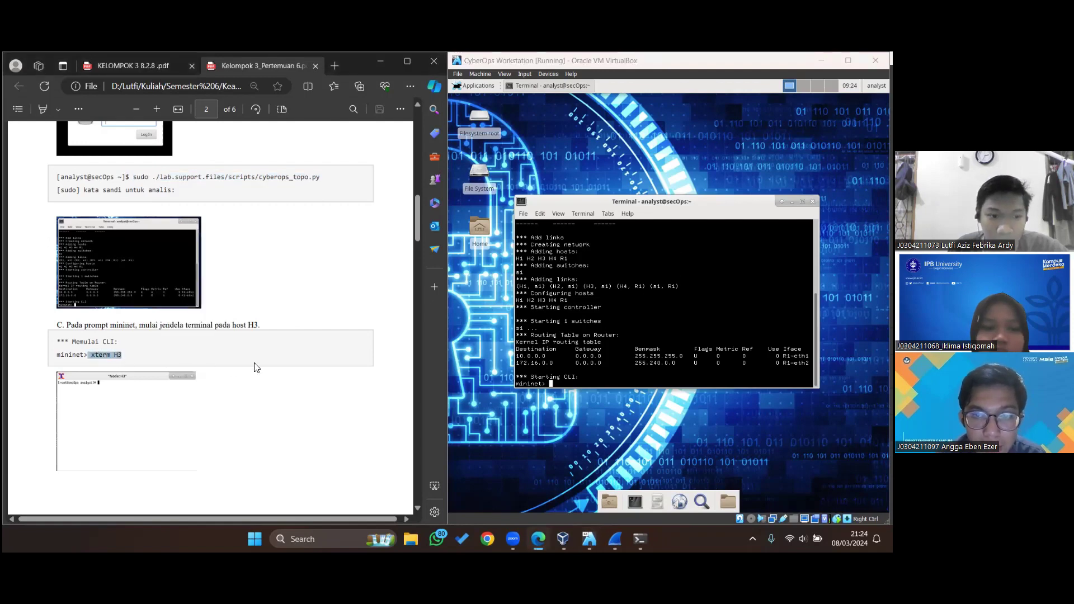
pyautogui.click(638, 384)
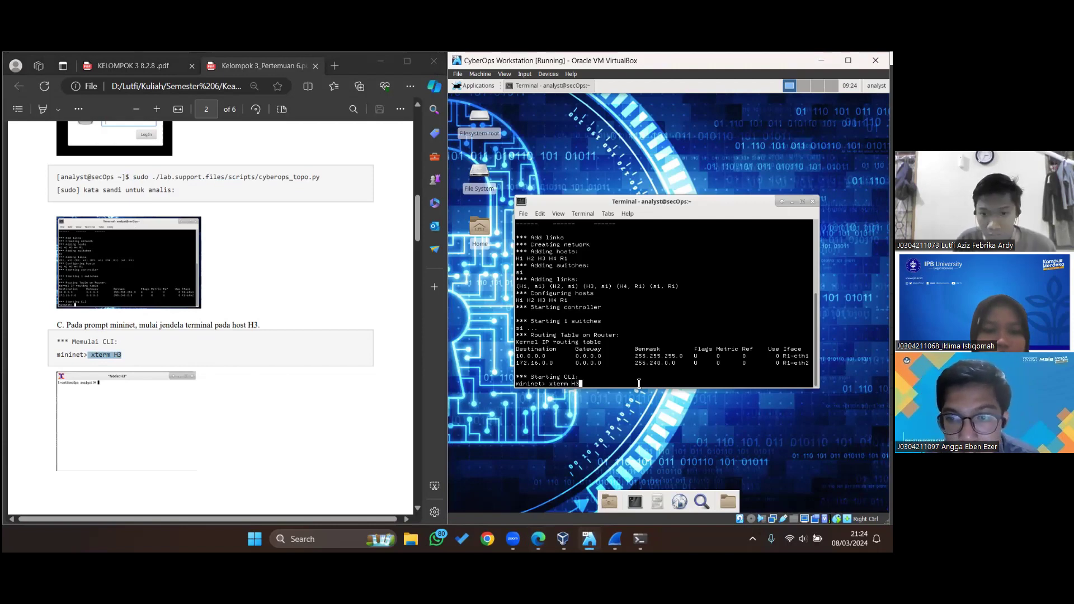
pyautogui.write('xterm H3')
pyautogui.press('Return')
pyautogui.moveTo(727, 100); pyautogui.dragTo(579, 206)
# Follow item e of the report by running netstat -r in the Node: H3 terminal
pyautogui.scroll(-4, 282, 307)
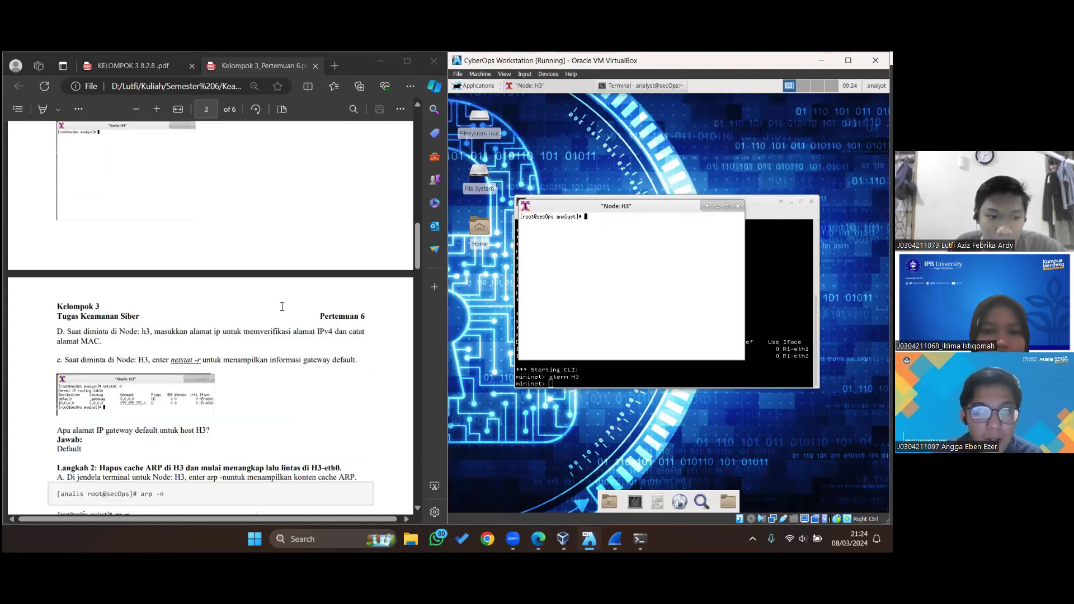
pyautogui.scroll(-3, 282, 307)
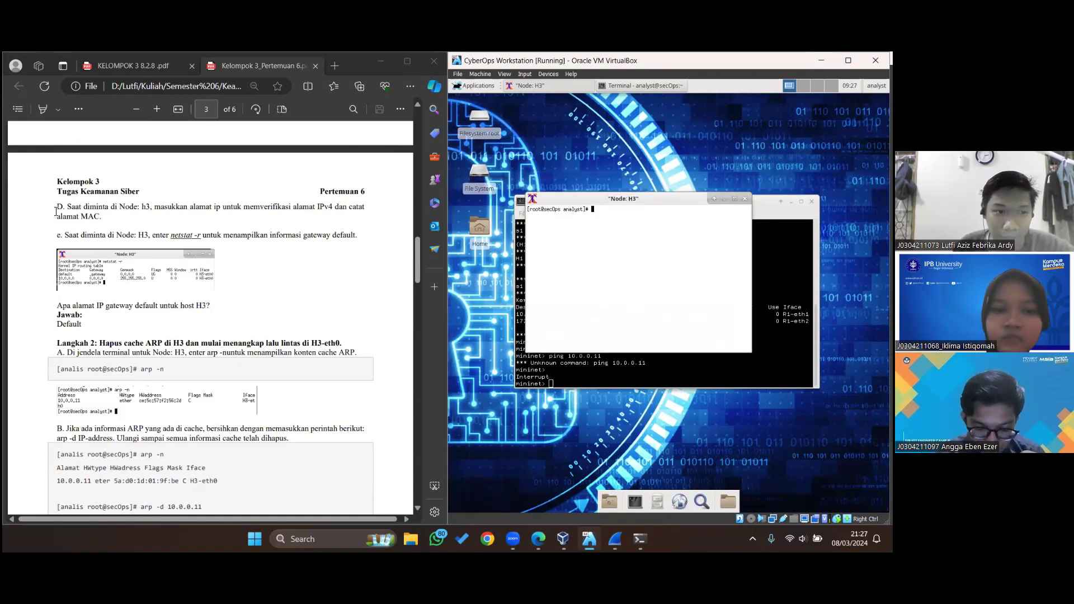
pyautogui.moveTo(615, 206); pyautogui.dragTo(629, 214)
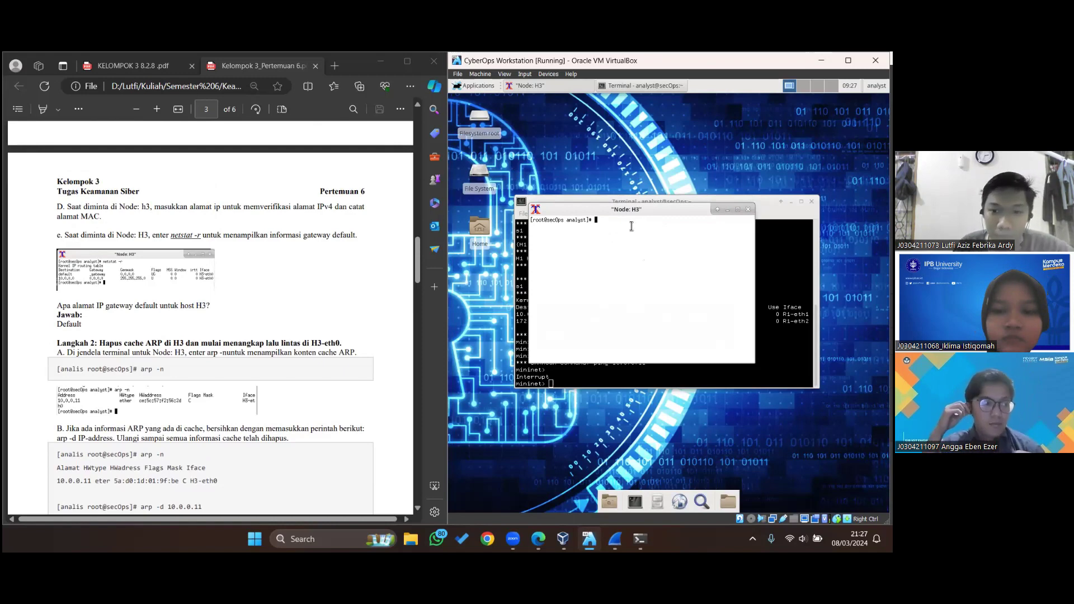
pyautogui.write('n')
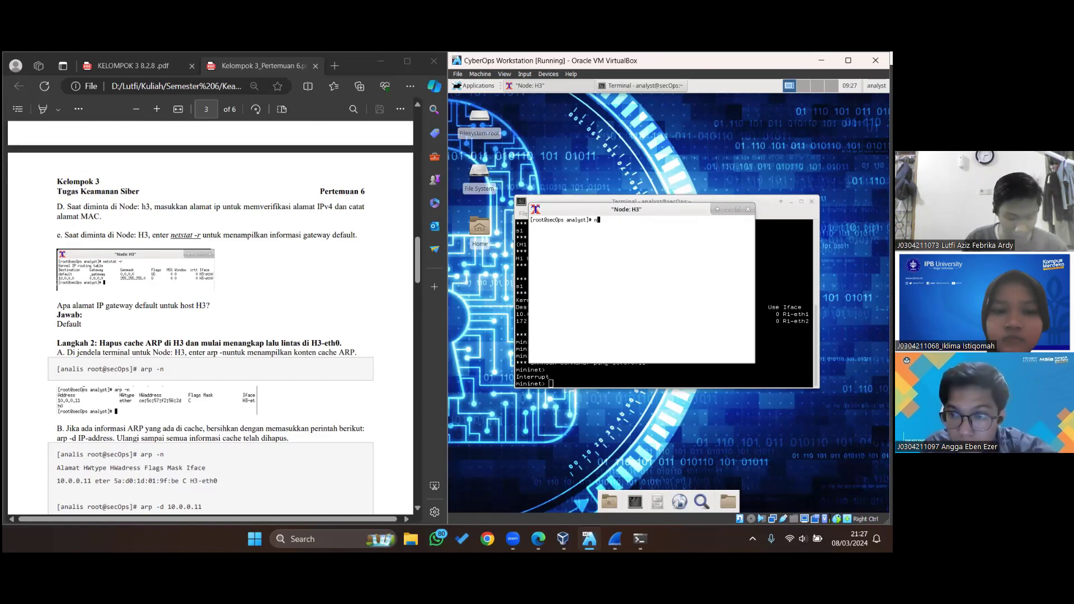
pyautogui.write('etstat -r')
pyautogui.press('Return')
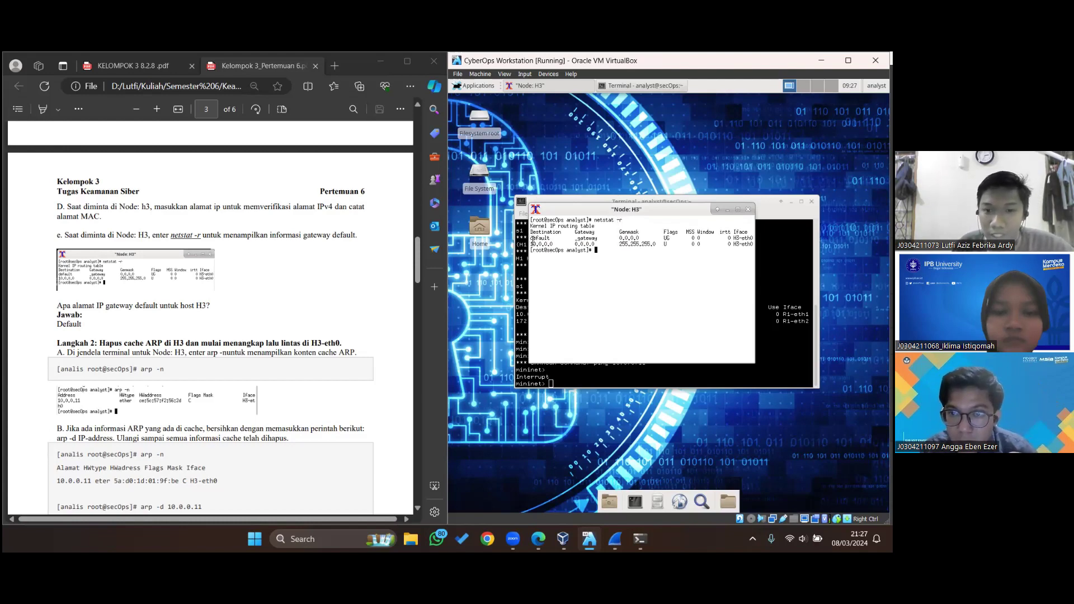
# Examine the 10.0.0.0 and default rows of H3's routing table for the report's default gateway question
pyautogui.moveTo(531, 245); pyautogui.dragTo(574, 215)
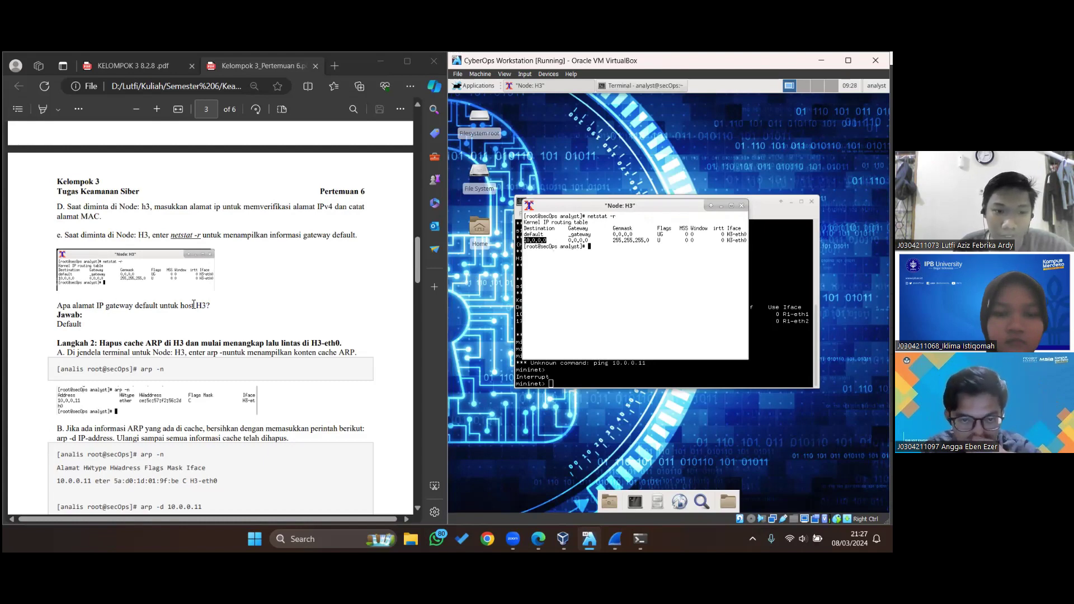
pyautogui.moveTo(524, 235); pyautogui.dragTo(567, 234)
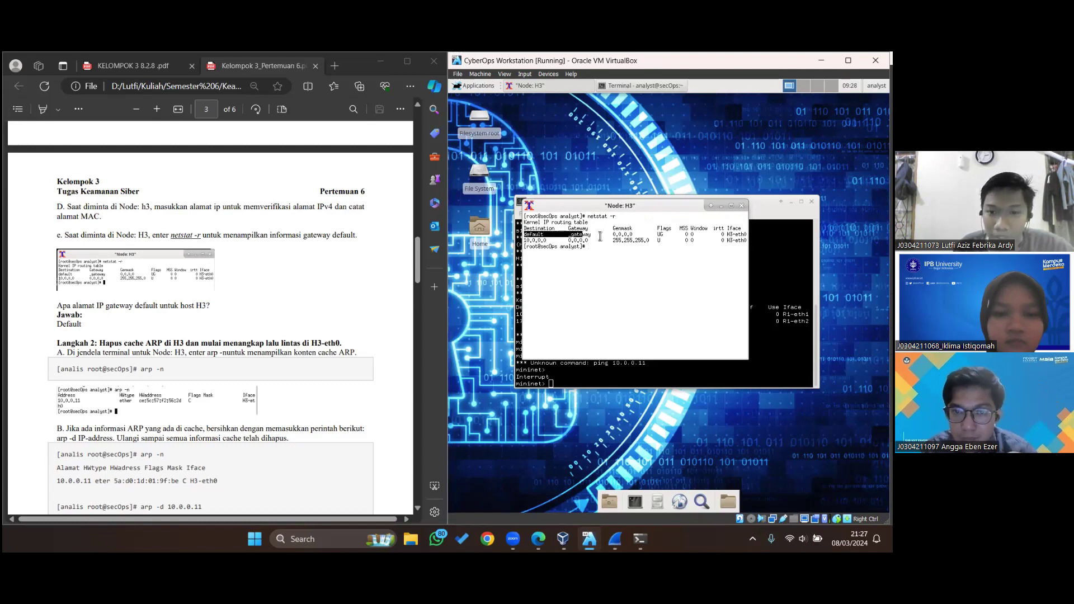
pyautogui.click(606, 253)
# Ping 10.0.0.11 from the Node: H3 terminal and stop the ping after a few replies
pyautogui.scroll(-3, 226, 317)
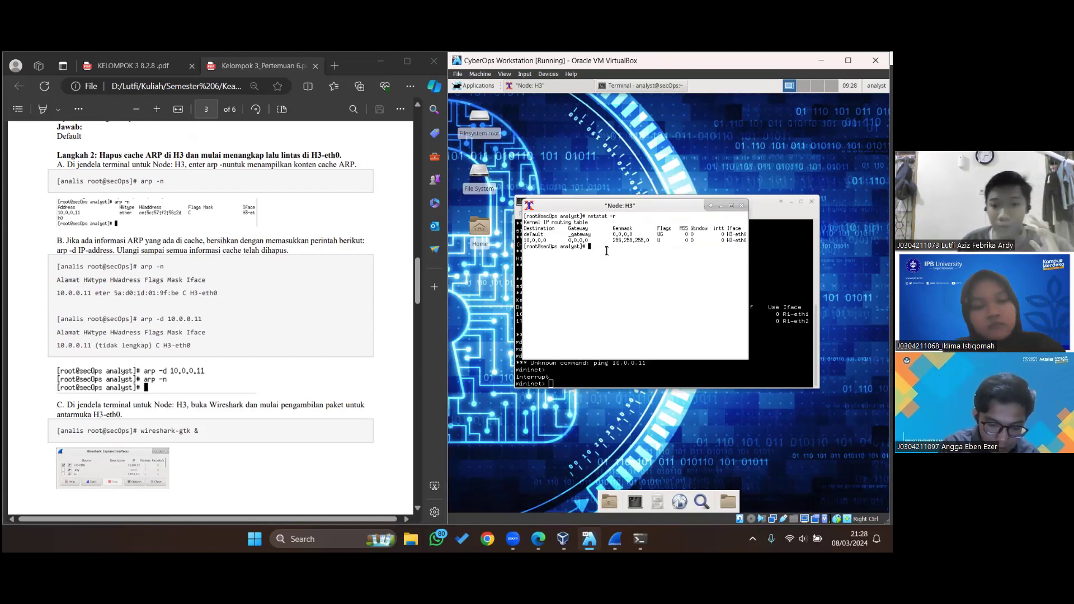
pyautogui.write('ping 10.0.')
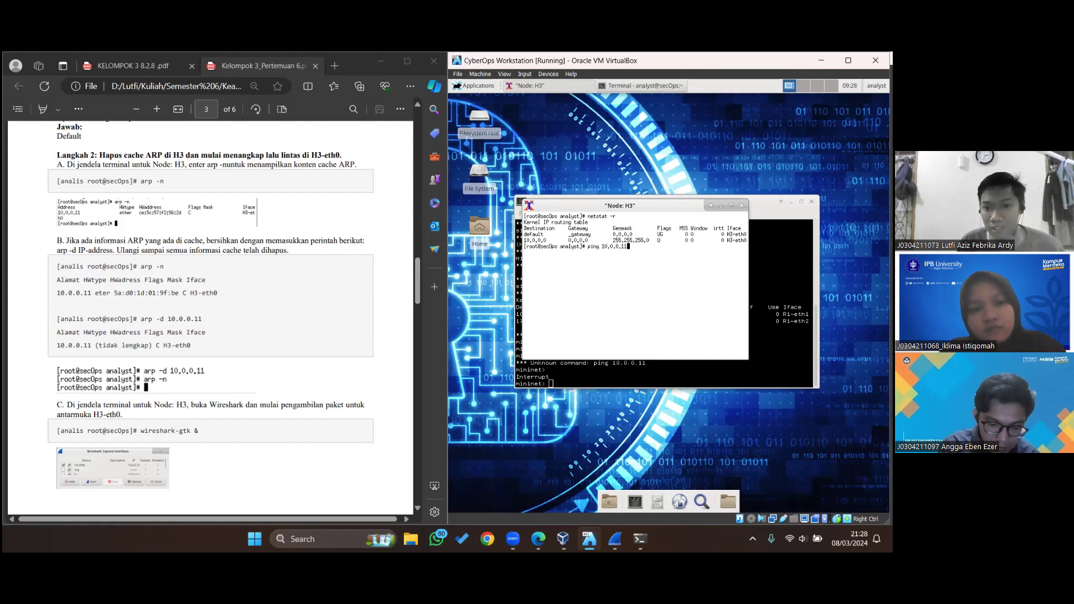
pyautogui.write('0.11')
pyautogui.press('Return')
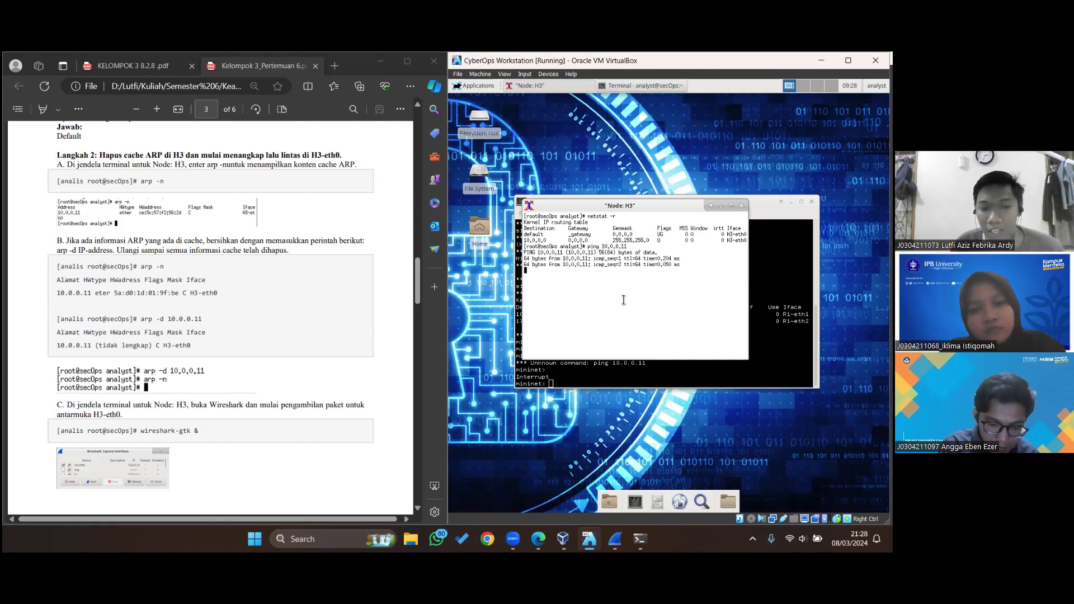
pyautogui.hotkey('ctrl', 'c')
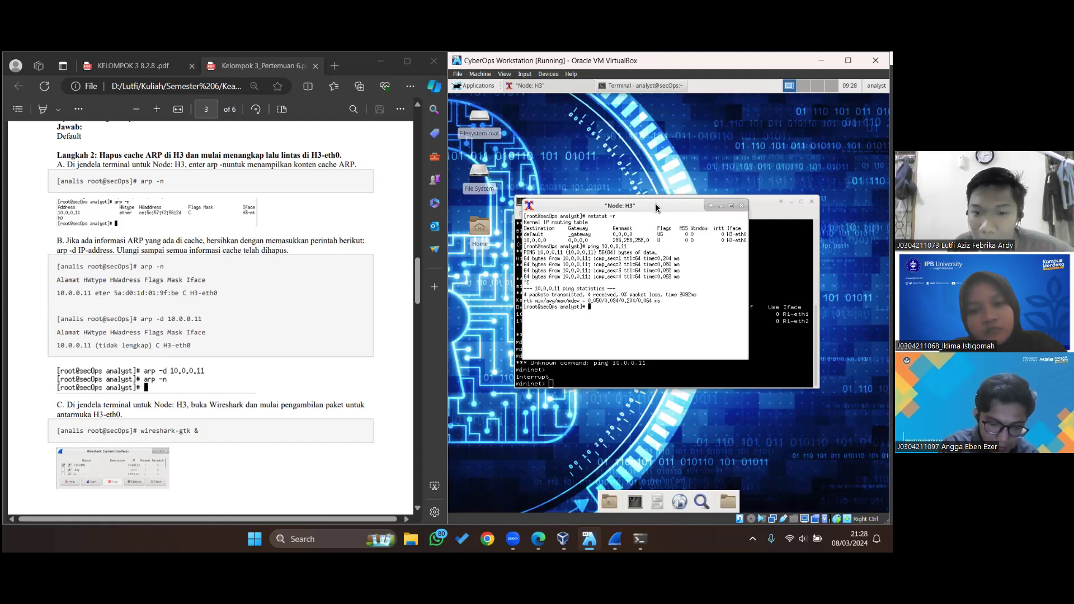
# Examine the CyberOPS topology diagram in the Mininet terminal and return to the Node: H3 window
pyautogui.moveTo(656, 208); pyautogui.dragTo(654, 360)
pyautogui.click(640, 303)
pyautogui.scroll(10, 640, 303)
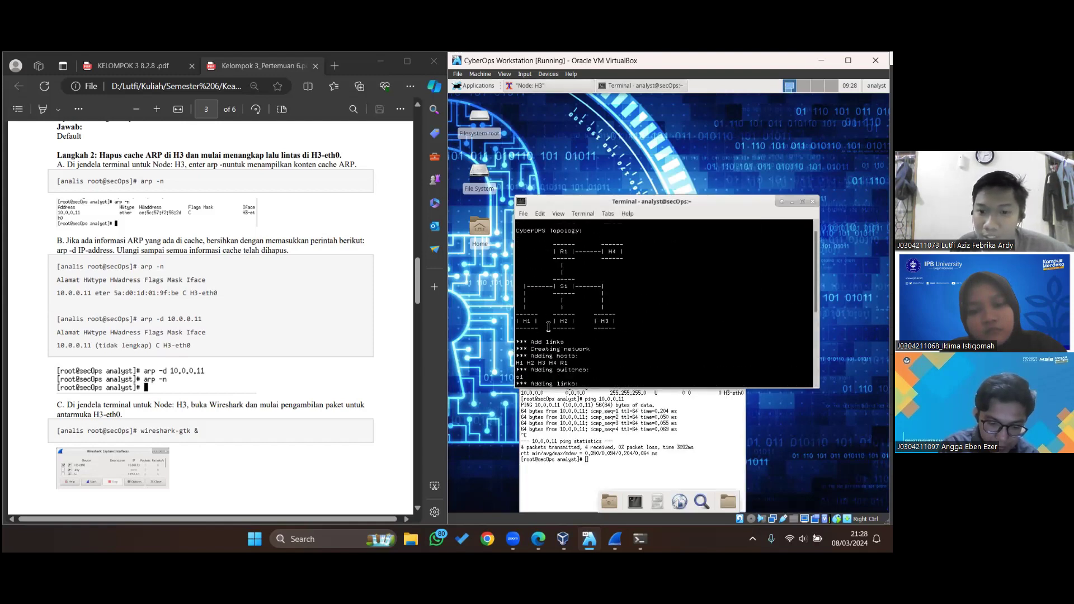
pyautogui.click(681, 422)
pyautogui.moveTo(657, 361); pyautogui.dragTo(656, 199)
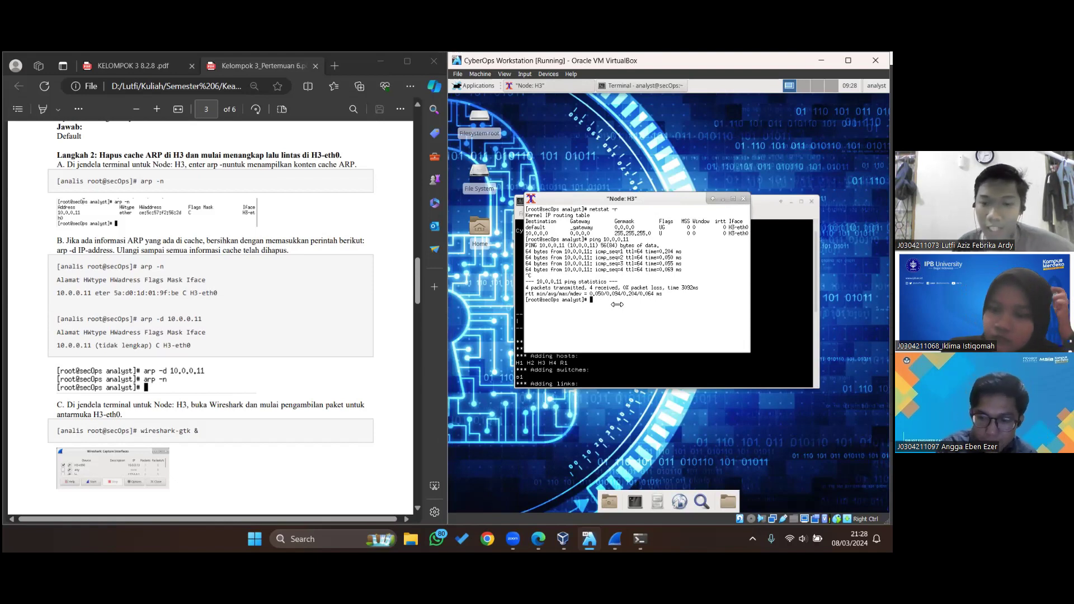
# Display H3's ARP cache with arp -n and highlight the address of its 10.0.0.11 entry
pyautogui.write('arp -n')
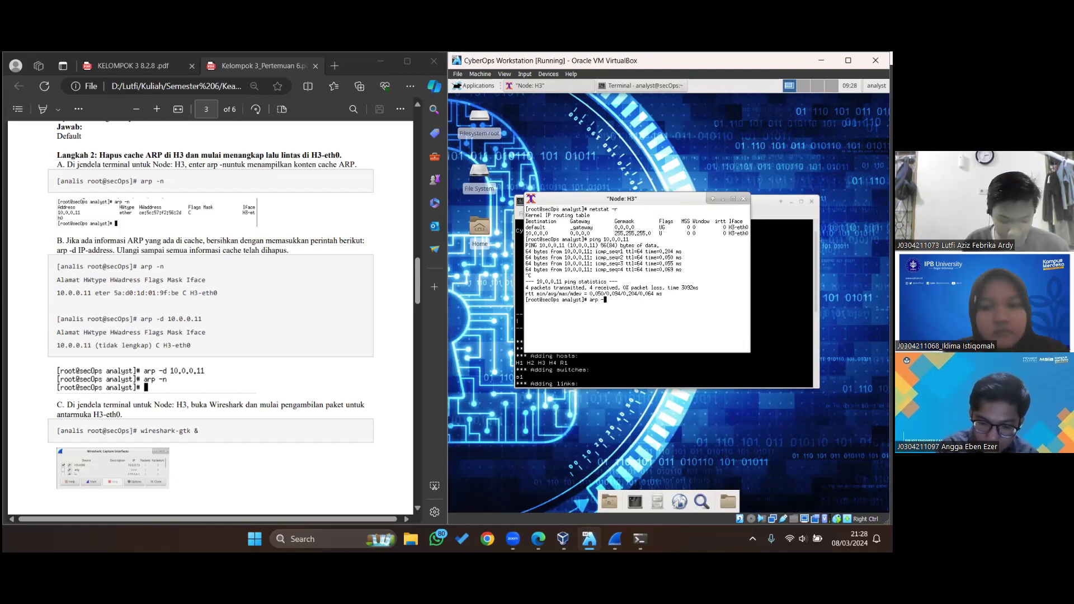
pyautogui.press('Return')
pyautogui.moveTo(527, 313); pyautogui.dragTo(738, 312)
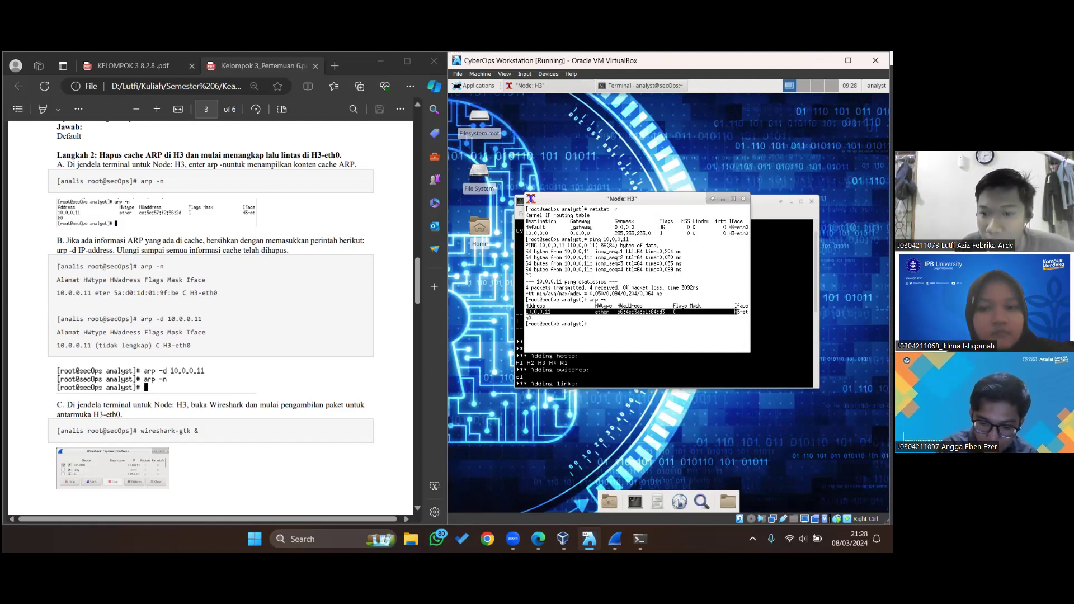
pyautogui.click(545, 326)
pyautogui.moveTo(526, 311); pyautogui.dragTo(550, 311)
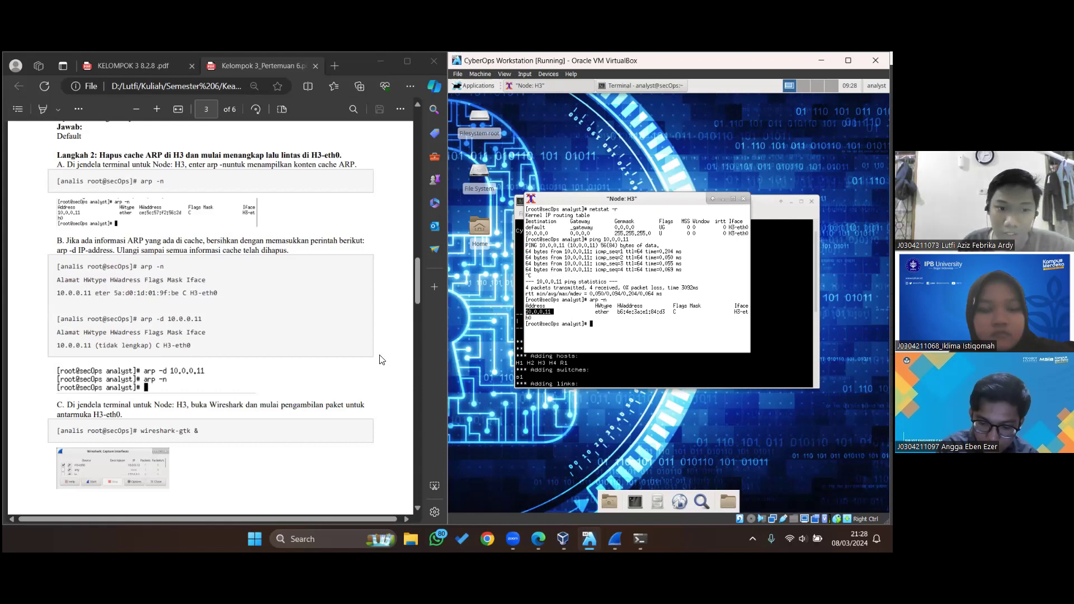
# Remove the cached ARP entry on H3 with arp -d 10.0.0.11 and list the cache again with arp -n
pyautogui.moveTo(56, 244); pyautogui.dragTo(301, 242)
pyautogui.click(623, 326)
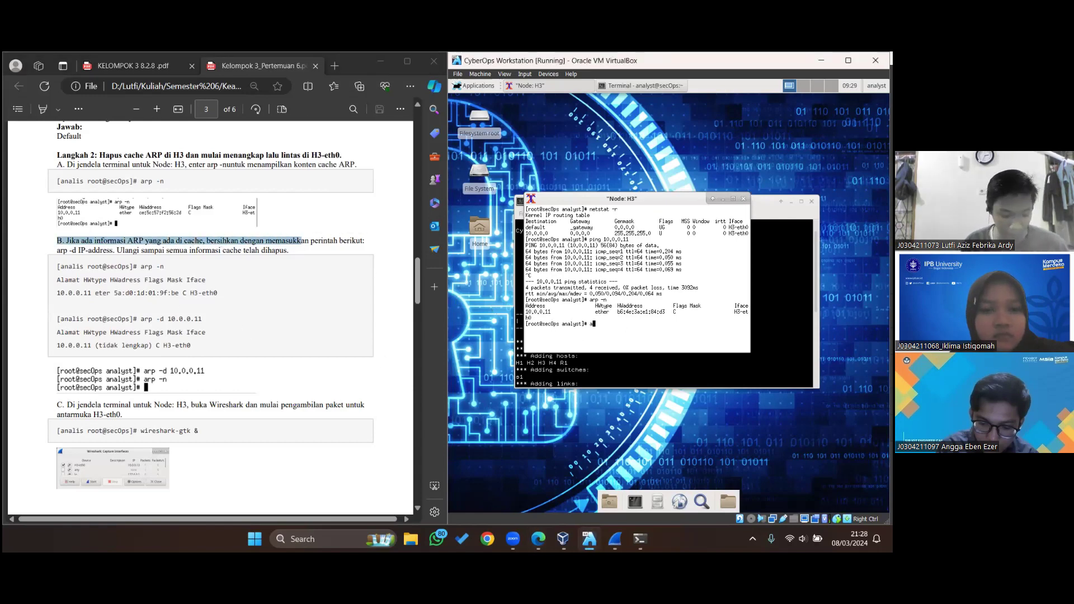
pyautogui.write('arp -d ')
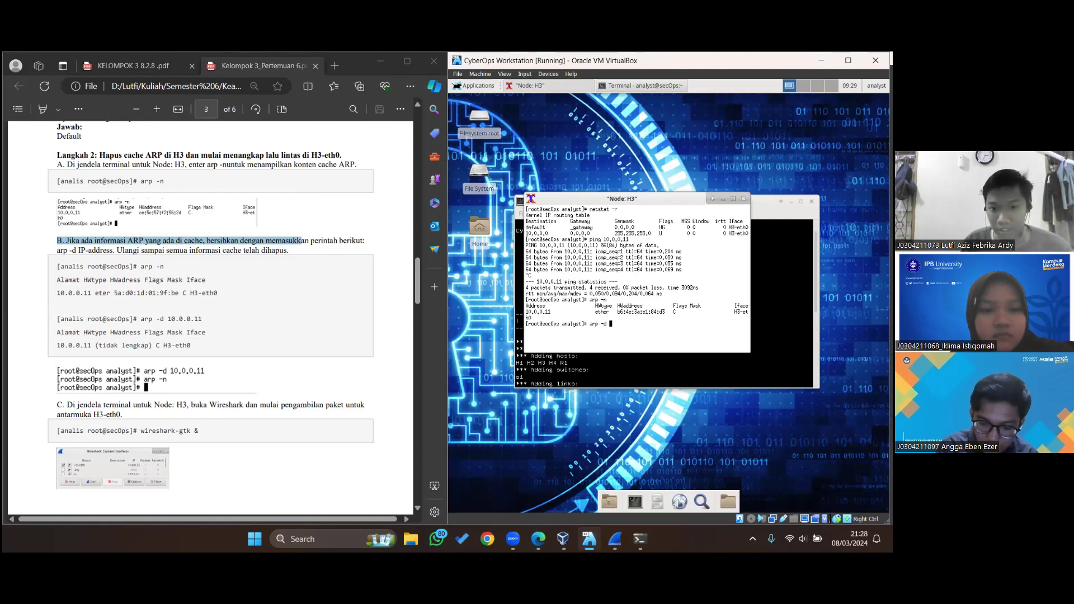
pyautogui.write('10.0.0.11')
pyautogui.press('Return')
pyautogui.write('arp -n')
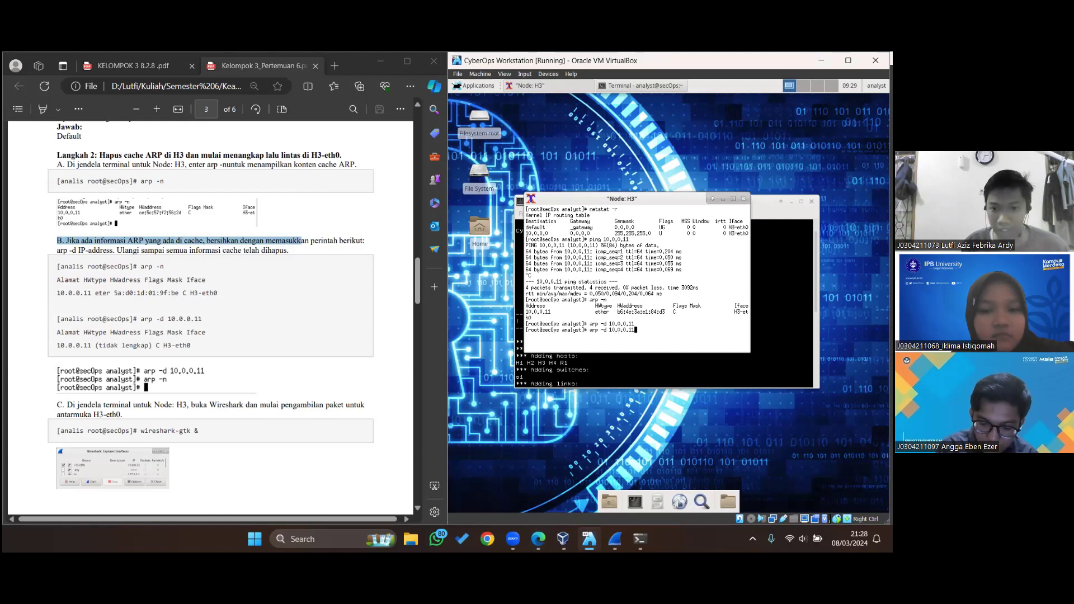
pyautogui.press('Return')
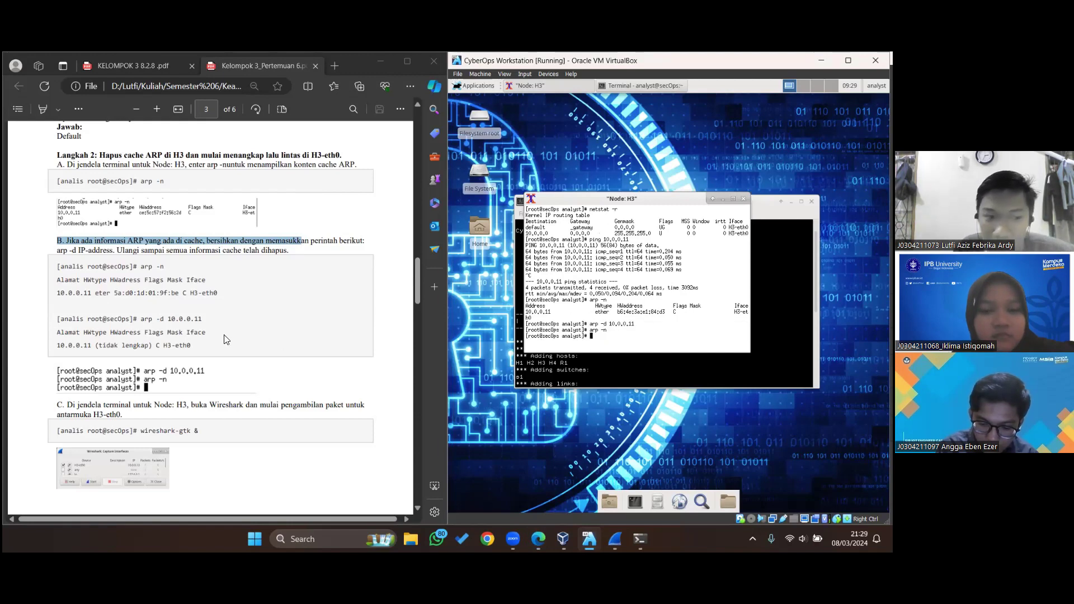
# Launch Wireshark from the Node: H3 terminal with the report's command wireshark-gtk &
pyautogui.scroll(-2, 226, 340)
pyautogui.scroll(-1, 178, 330)
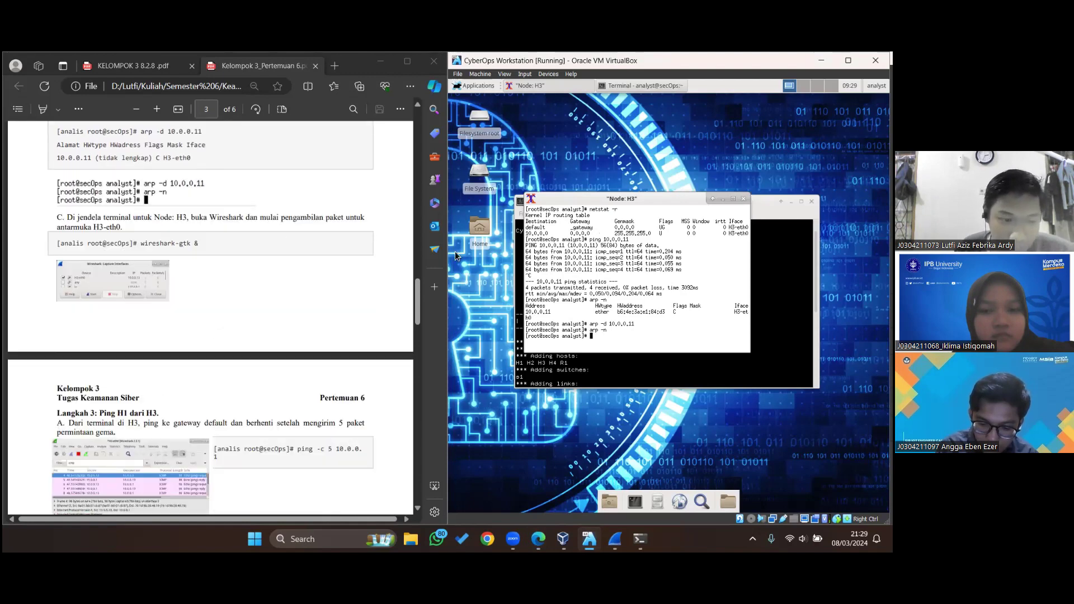
pyautogui.moveTo(596, 202); pyautogui.dragTo(608, 193)
pyautogui.scroll(-1, 240, 331)
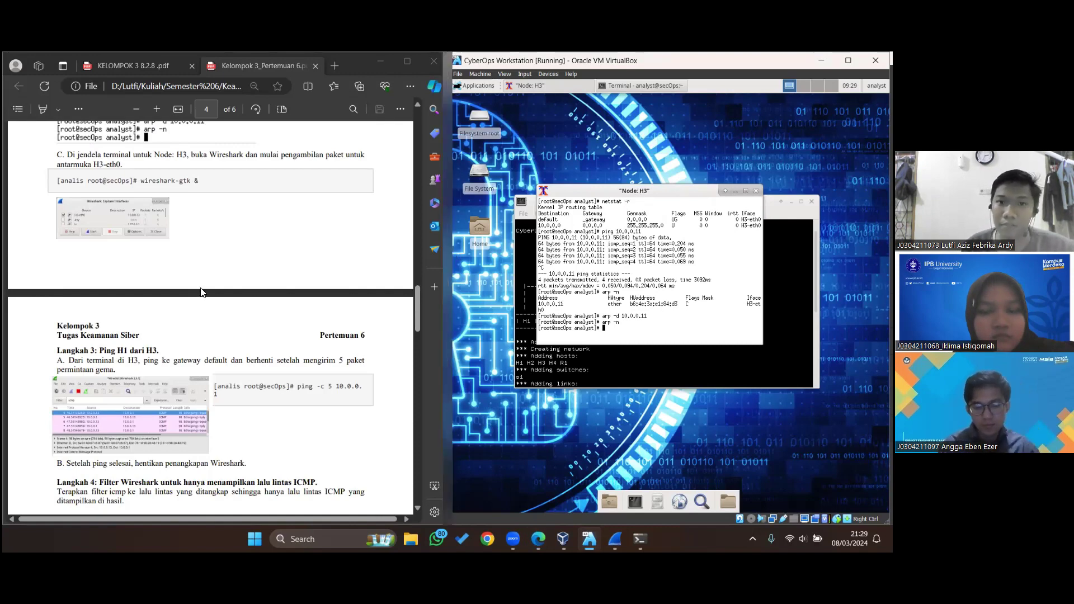
pyautogui.moveTo(140, 181); pyautogui.dragTo(198, 181)
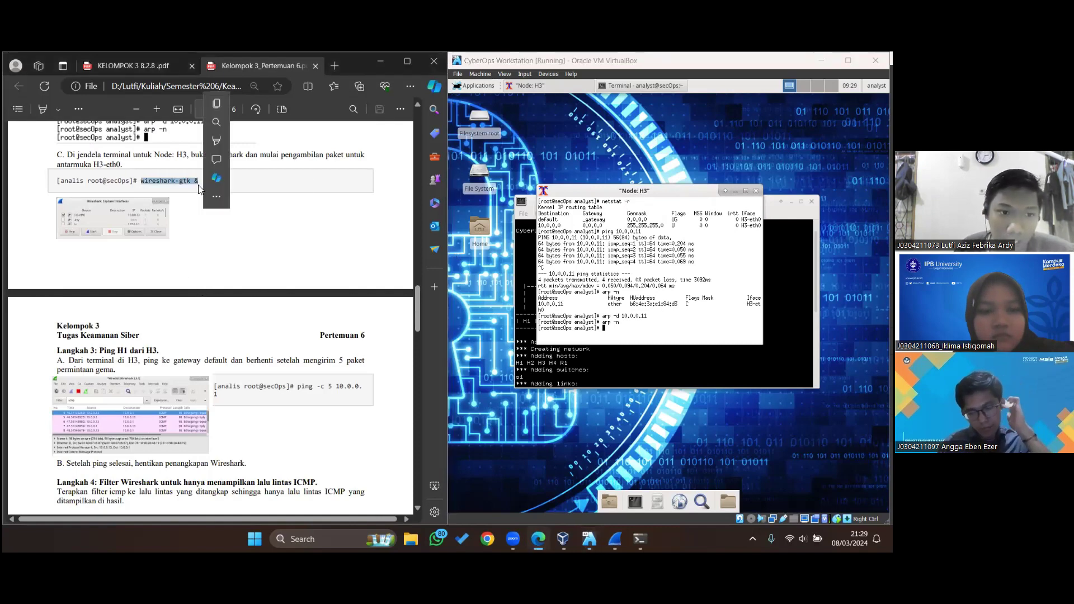
pyautogui.click(234, 104)
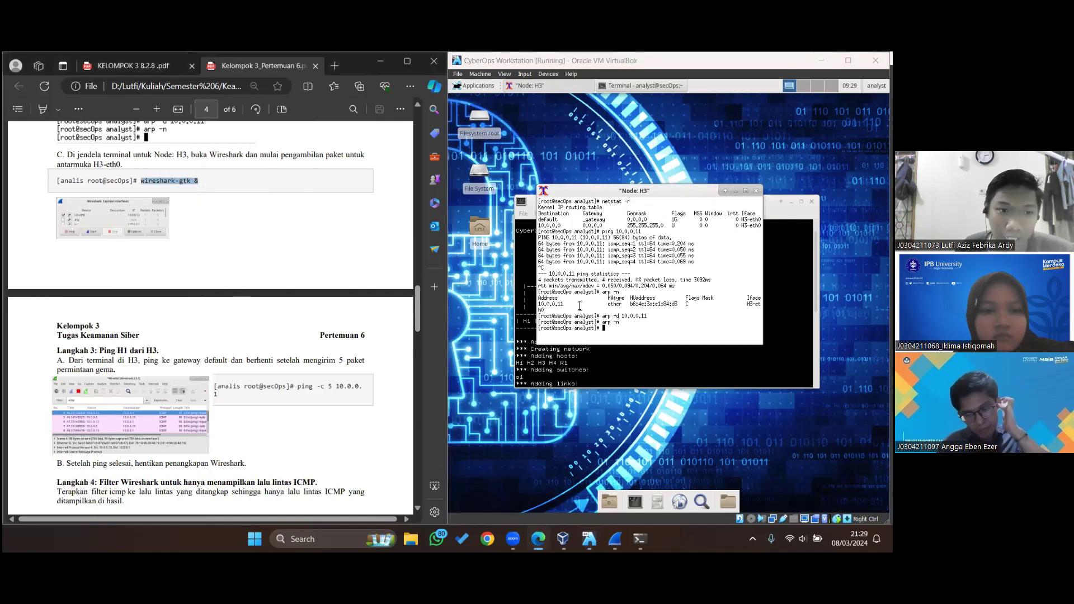
pyautogui.click(620, 331)
pyautogui.write('wireshar')
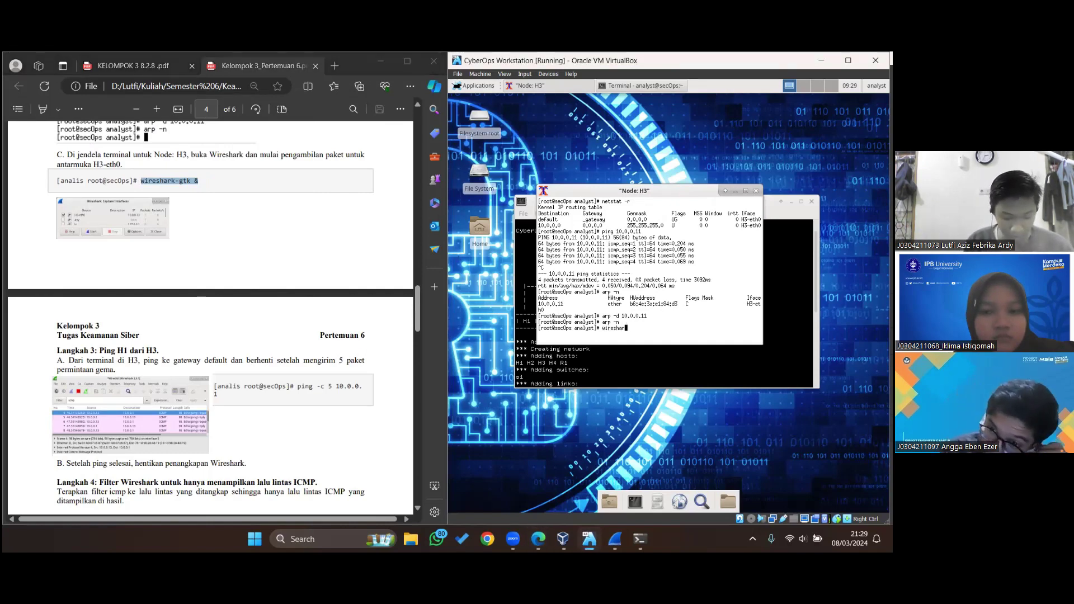
pyautogui.write('k-gtk &')
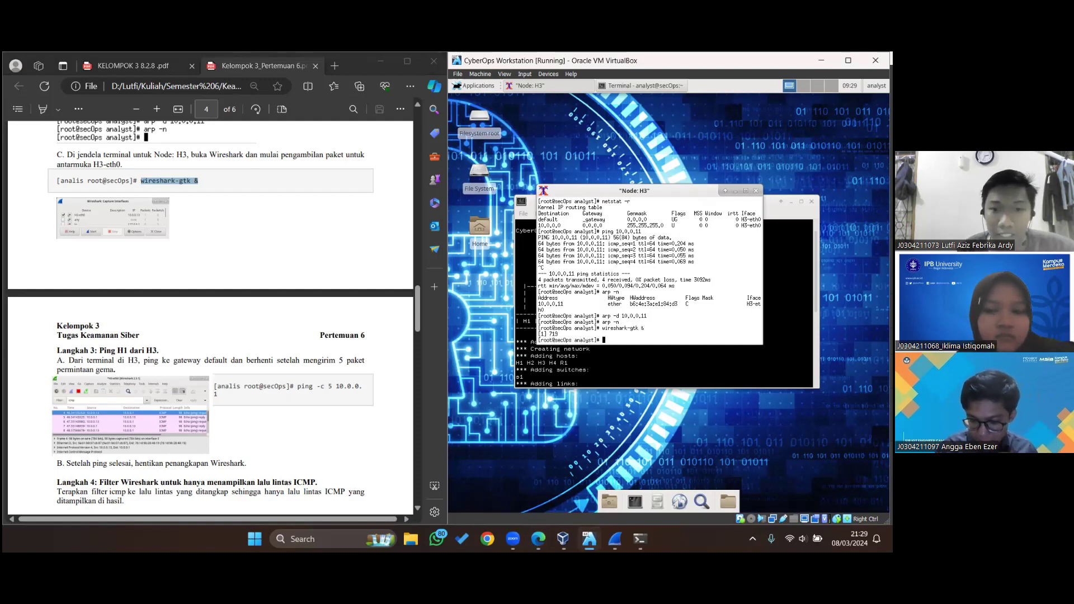
pyautogui.press('Return')
pyautogui.click(666, 322)
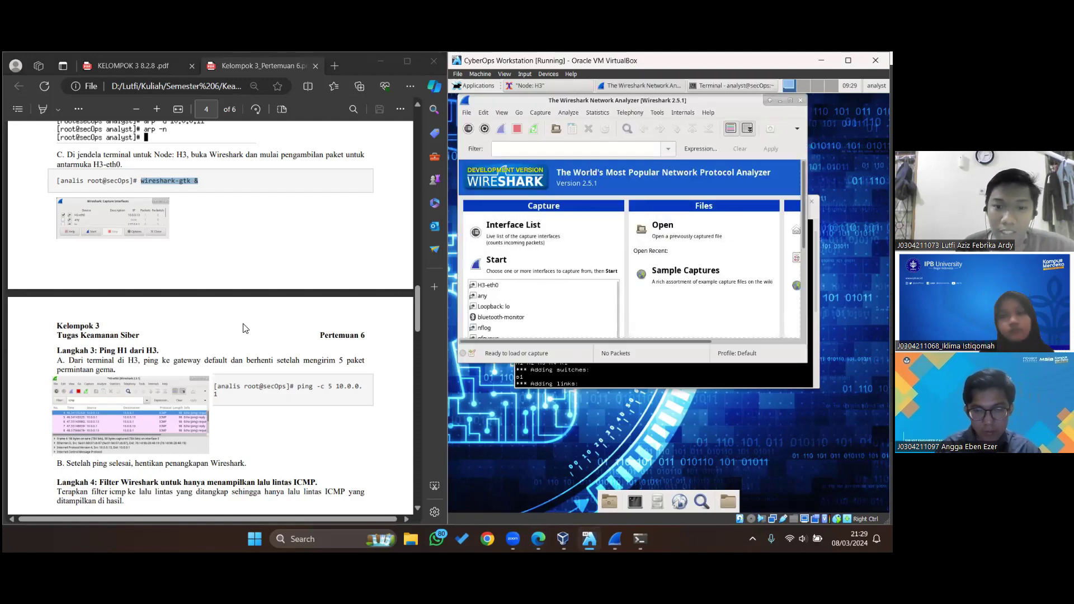
# Start a packet capture on the H3-eth0 interface and activate the display filter for text entry
pyautogui.click(535, 239)
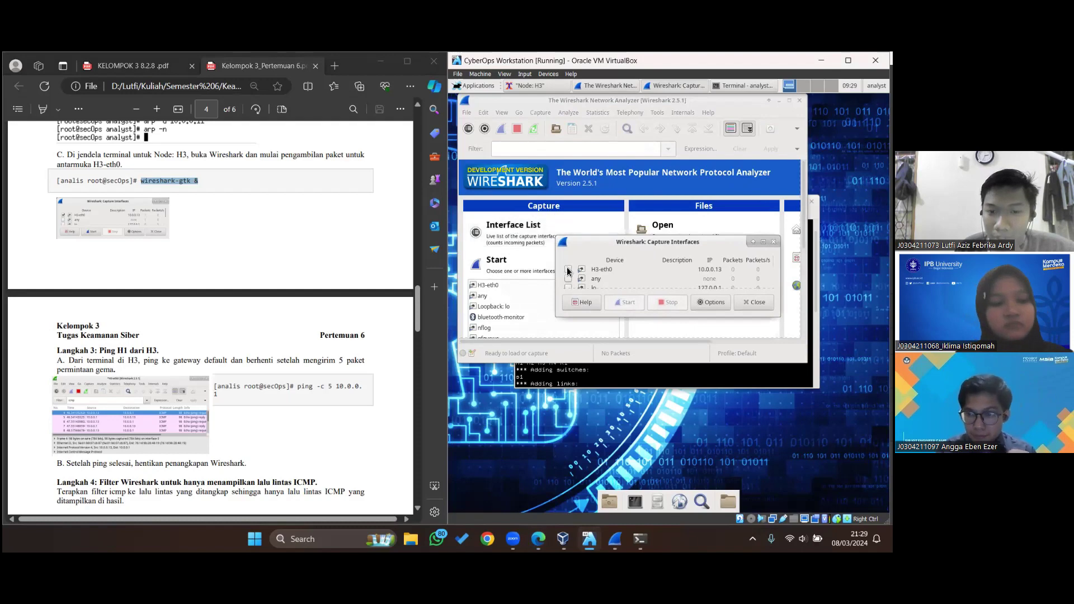
pyautogui.click(656, 244)
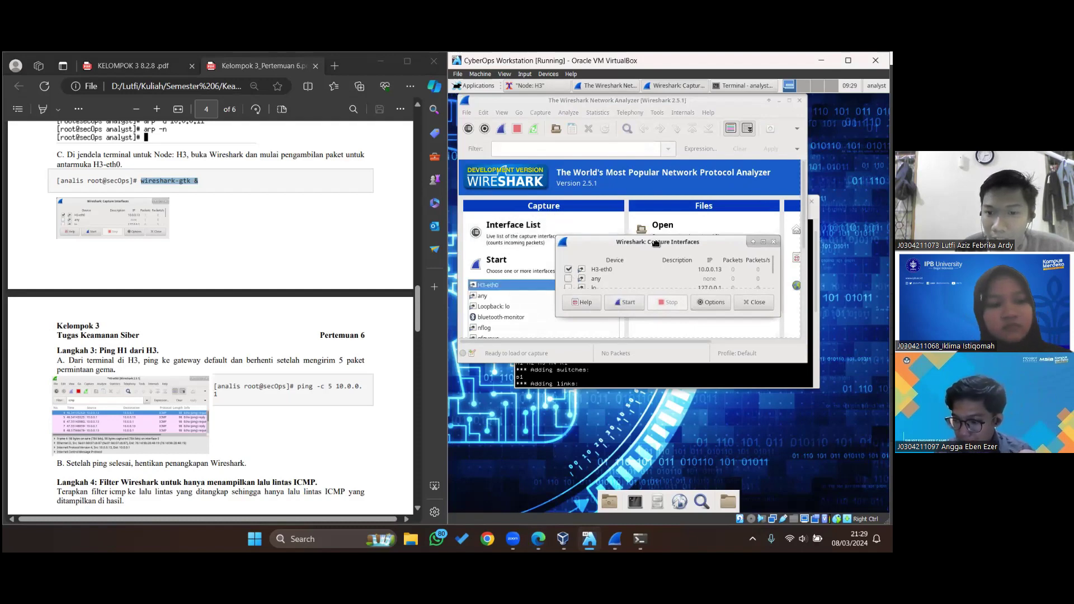
pyautogui.moveTo(656, 244); pyautogui.dragTo(667, 255)
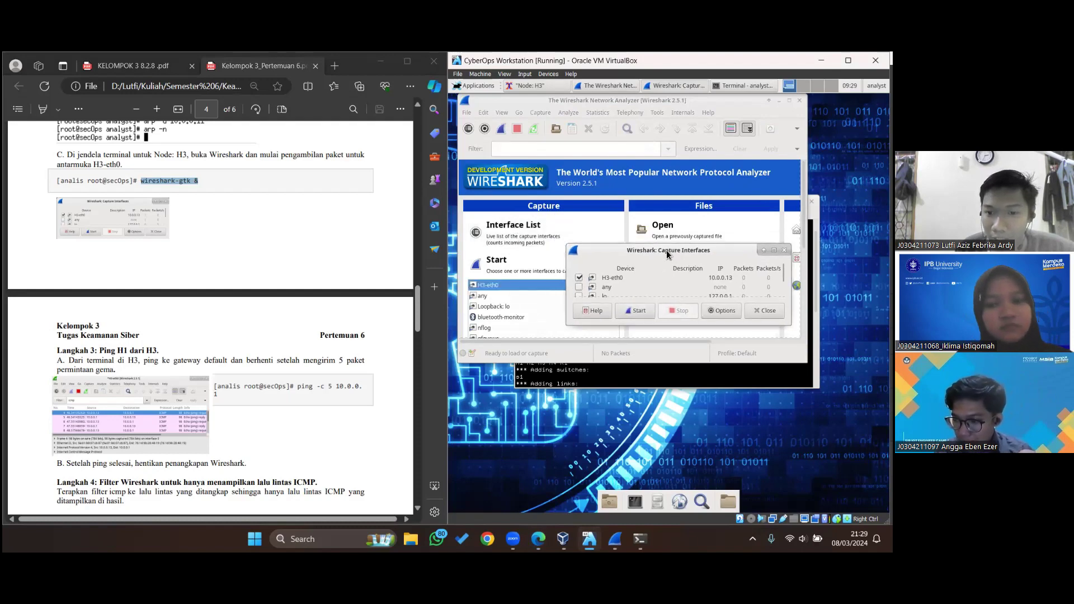
pyautogui.click(635, 310)
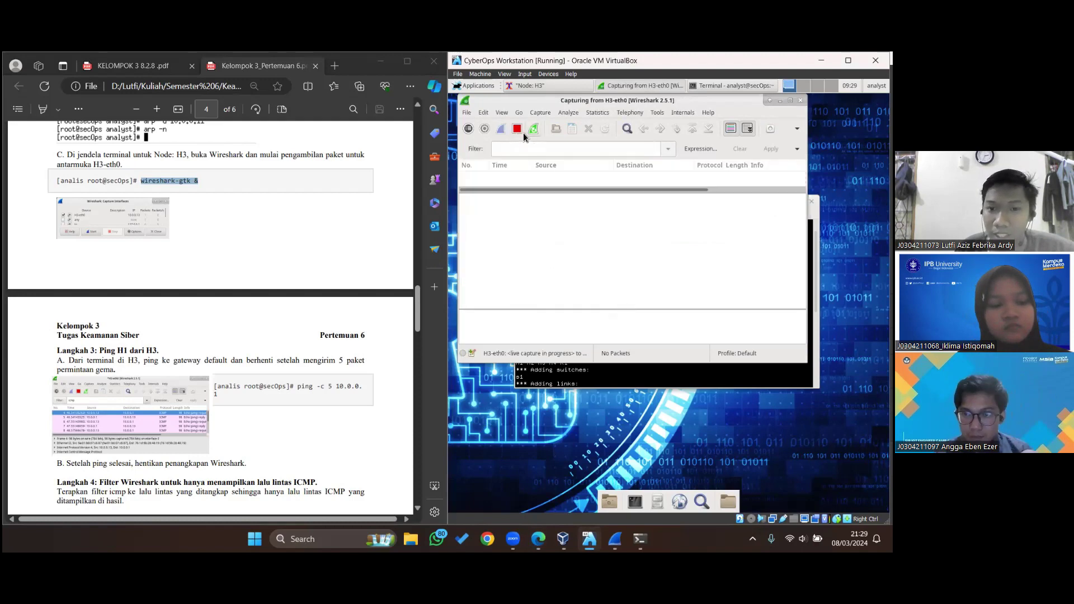
pyautogui.click(522, 150)
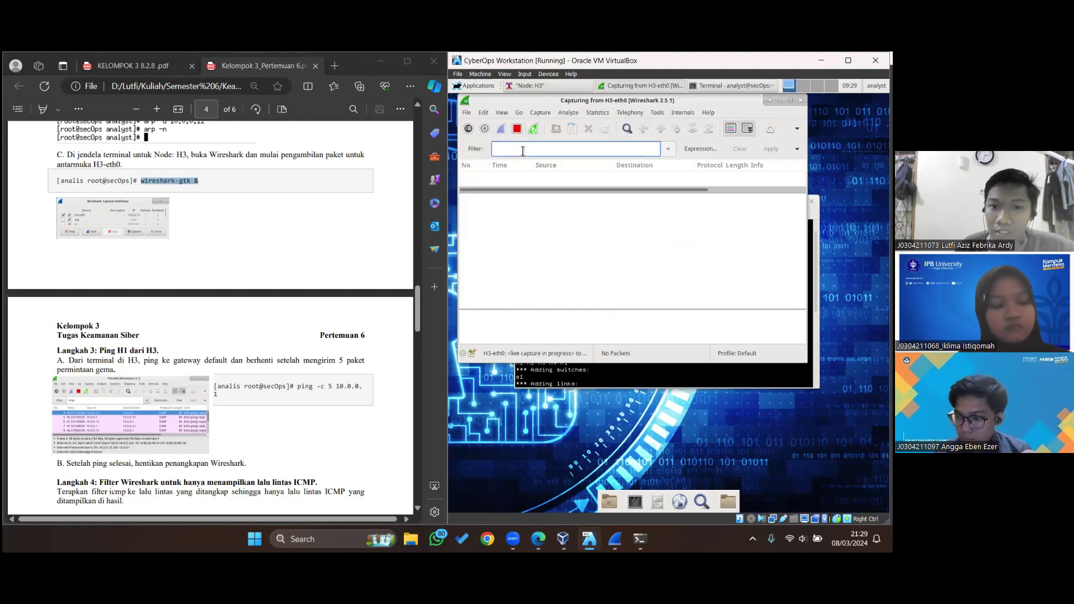
pyautogui.write('arp')
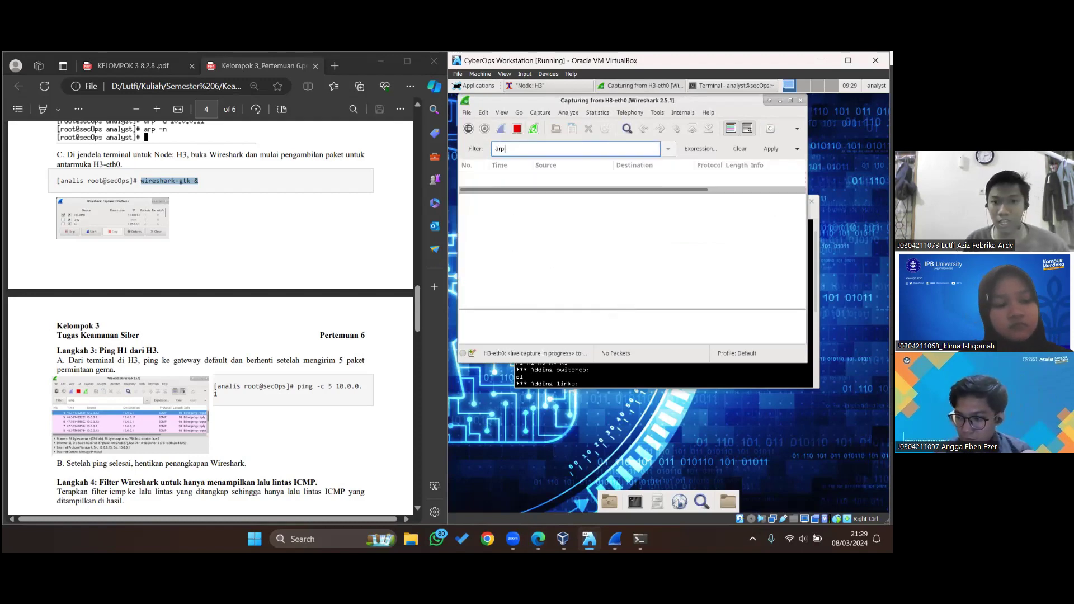
pyautogui.write(' or im')
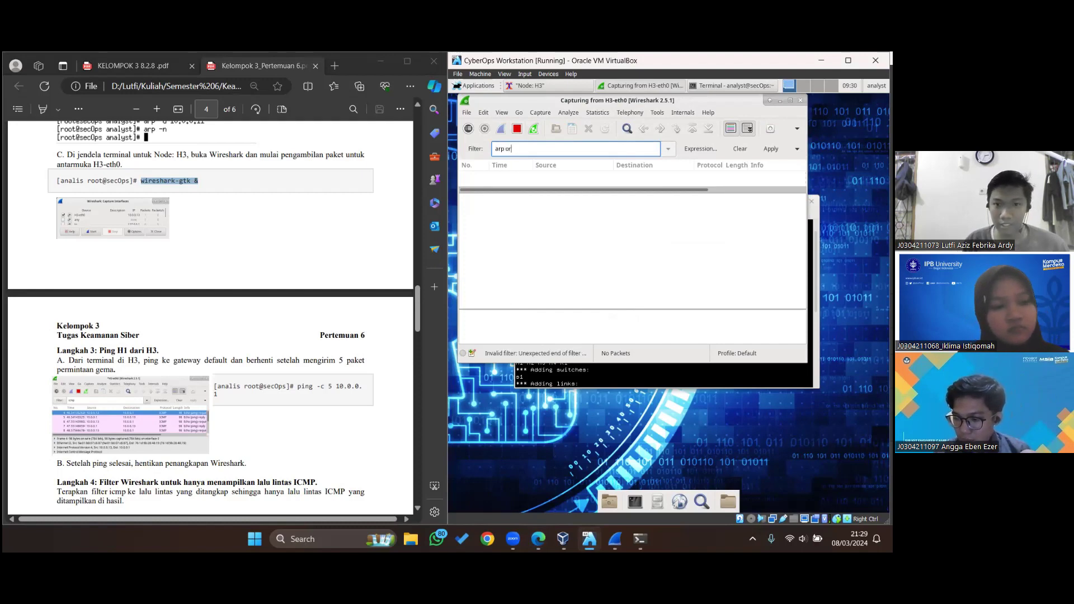
pyautogui.press('BackSpace')
pyautogui.press('BackSpace')
pyautogui.press('BackSpace')
pyautogui.press('BackSpace')
pyautogui.press('BackSpace')
pyautogui.press('BackSpace')
pyautogui.press('BackSpace')
pyautogui.press('BackSpace')
pyautogui.press('BackSpace')
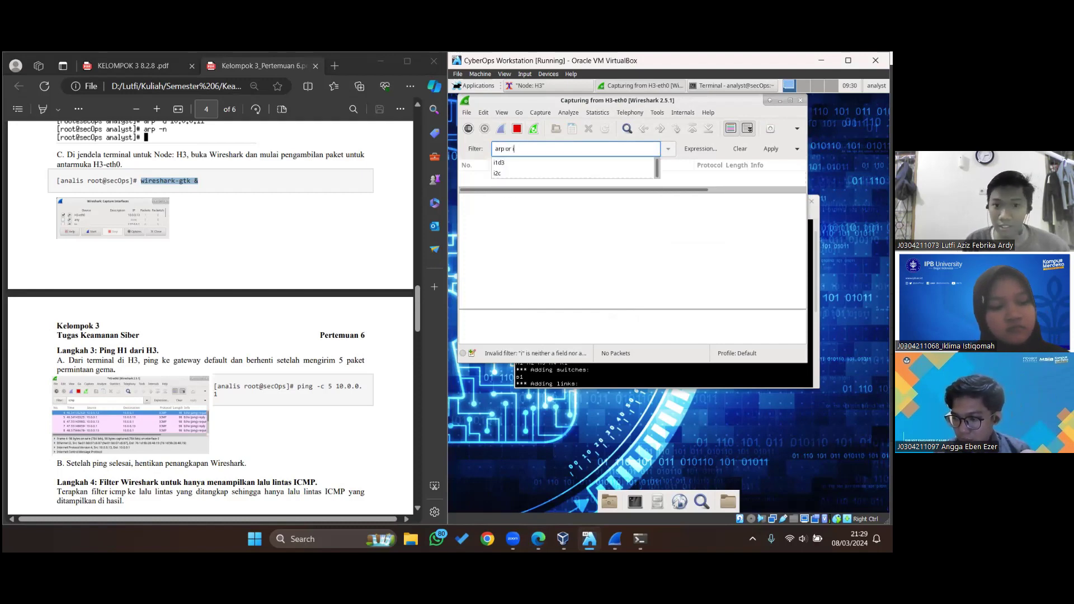
# Enter icmp as the display filter of the running H3-eth0 capture
pyautogui.write('icmp')
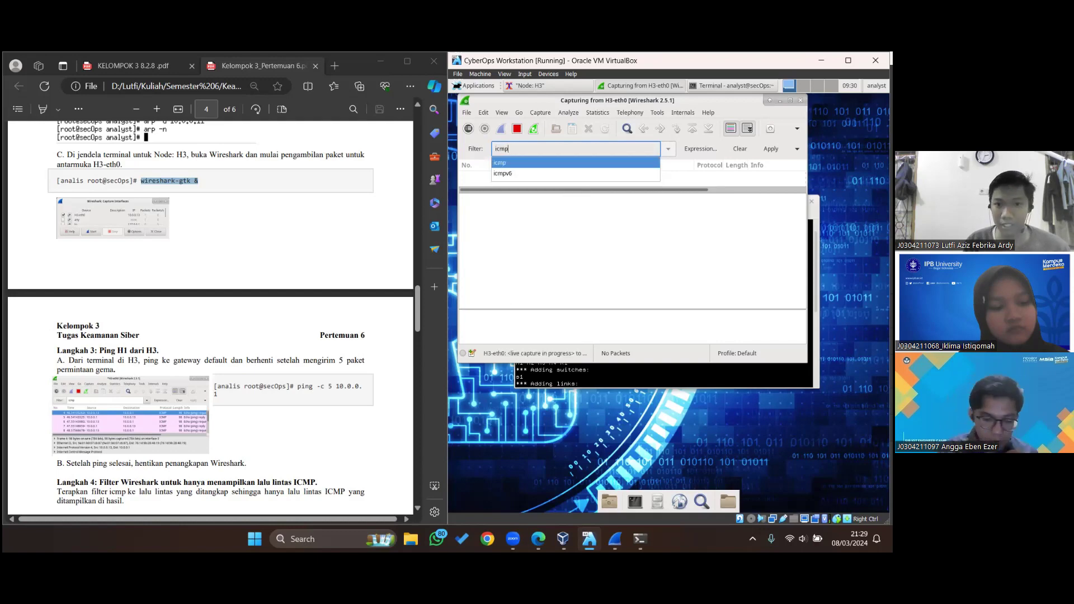
pyautogui.press('Return')
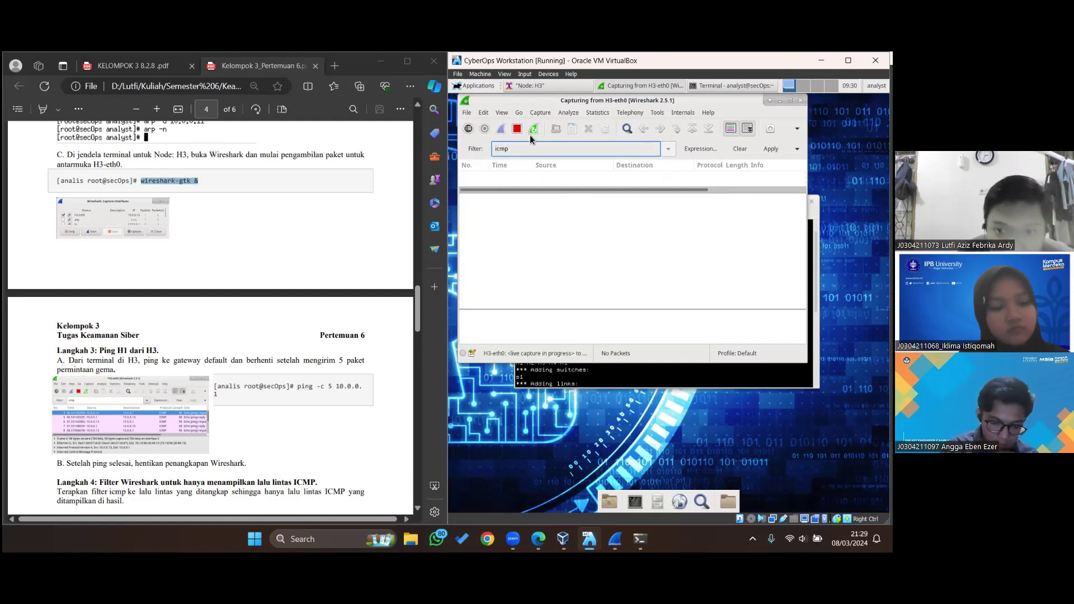
pyautogui.click(605, 218)
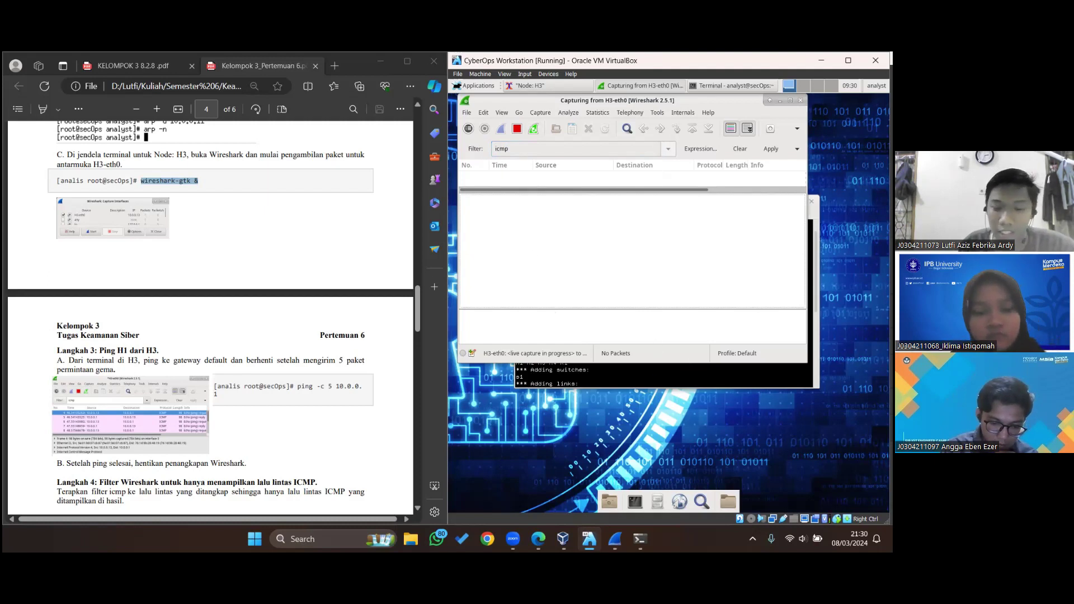
# Return to the Node: H3 terminal, interrupt the Wireshark output and run ping -c 5 10.0.0.1
pyautogui.click(616, 88)
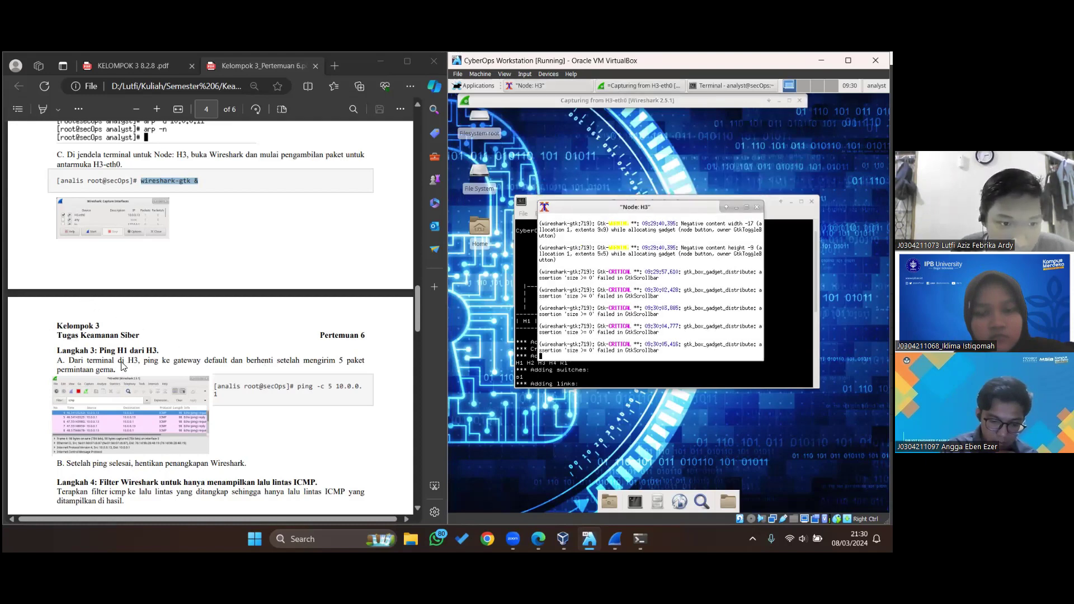
pyautogui.scroll(-1, 122, 365)
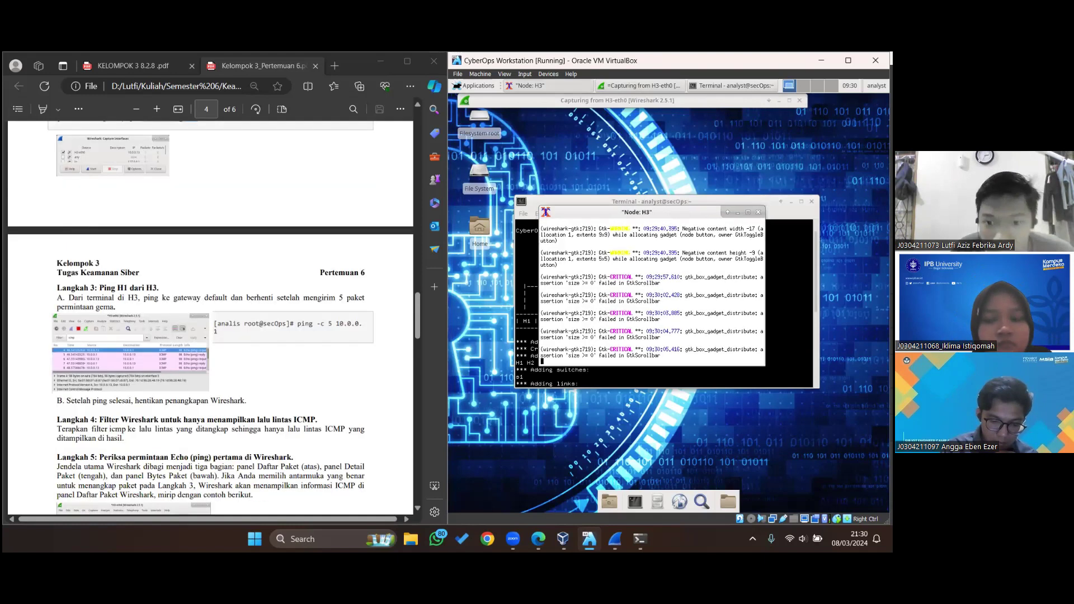
pyautogui.hotkey('ctrl', 'c')
pyautogui.write('ping 10.0.')
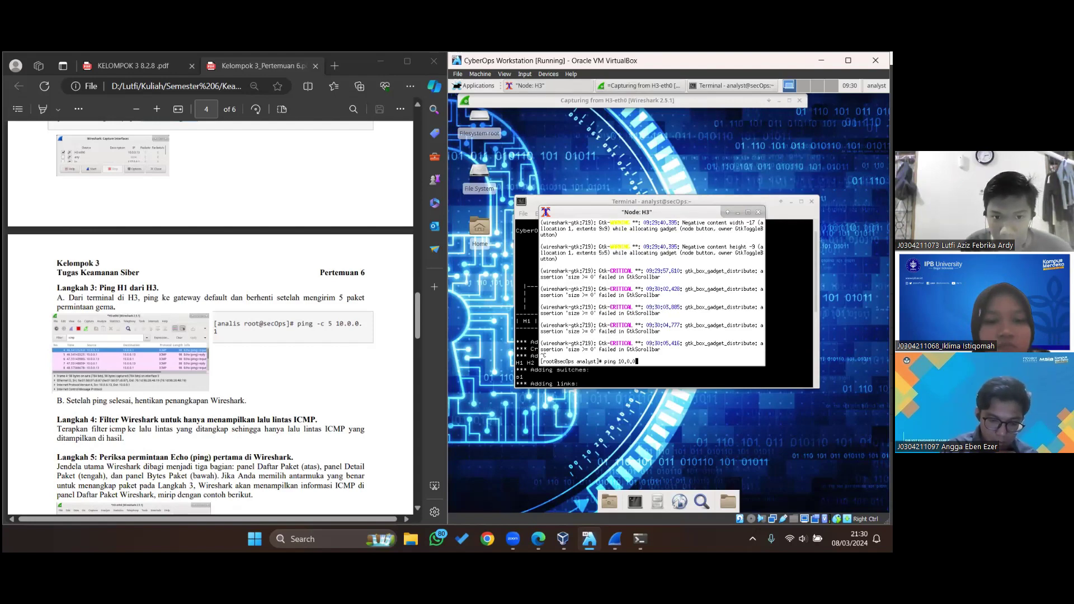
pyautogui.write('0')
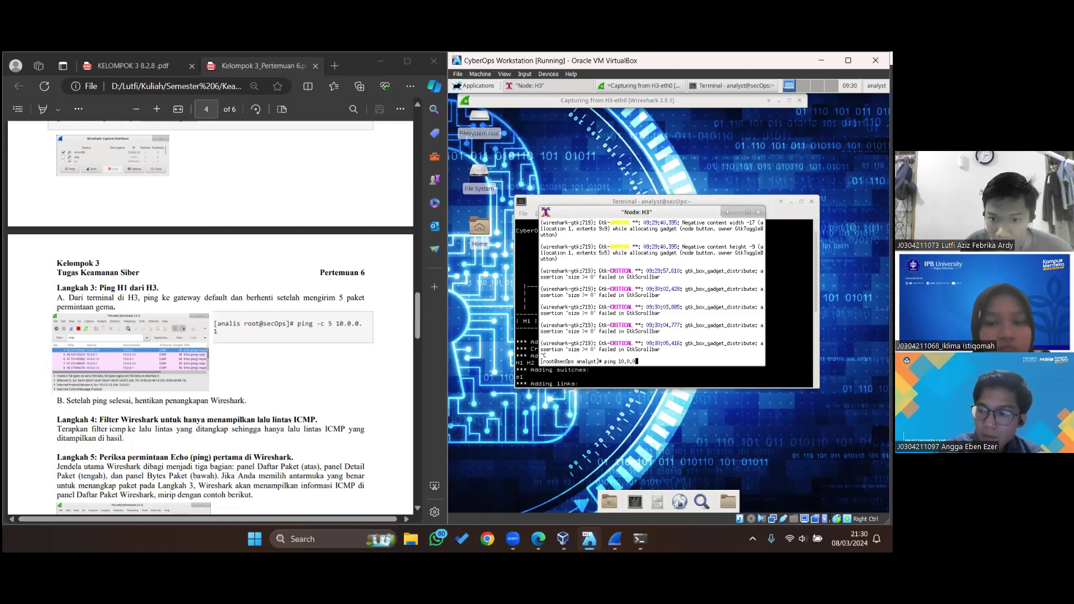
pyautogui.write('.1')
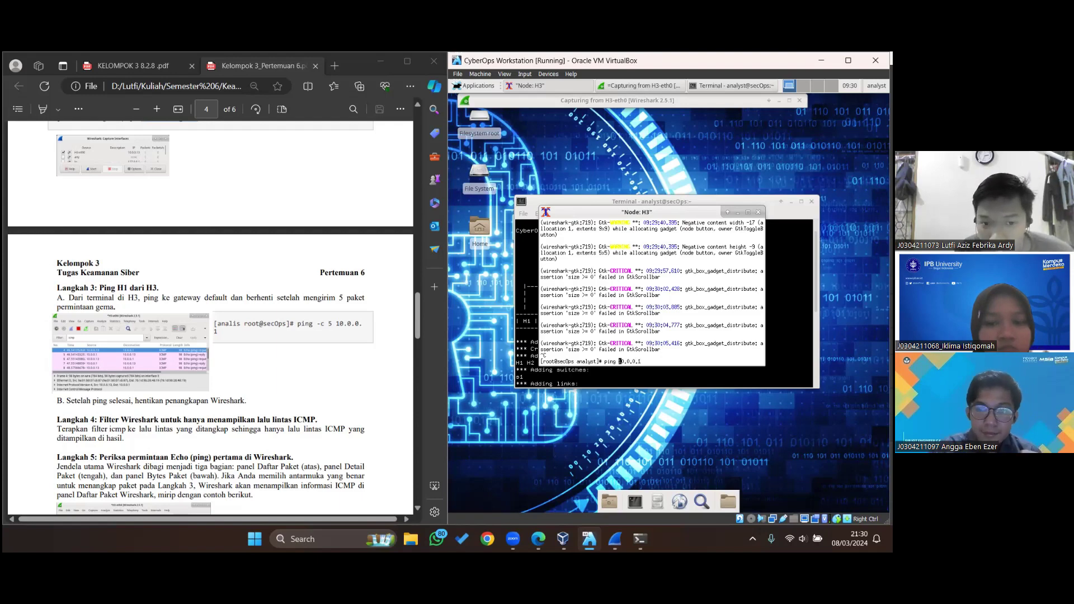
pyautogui.write('-c 5')
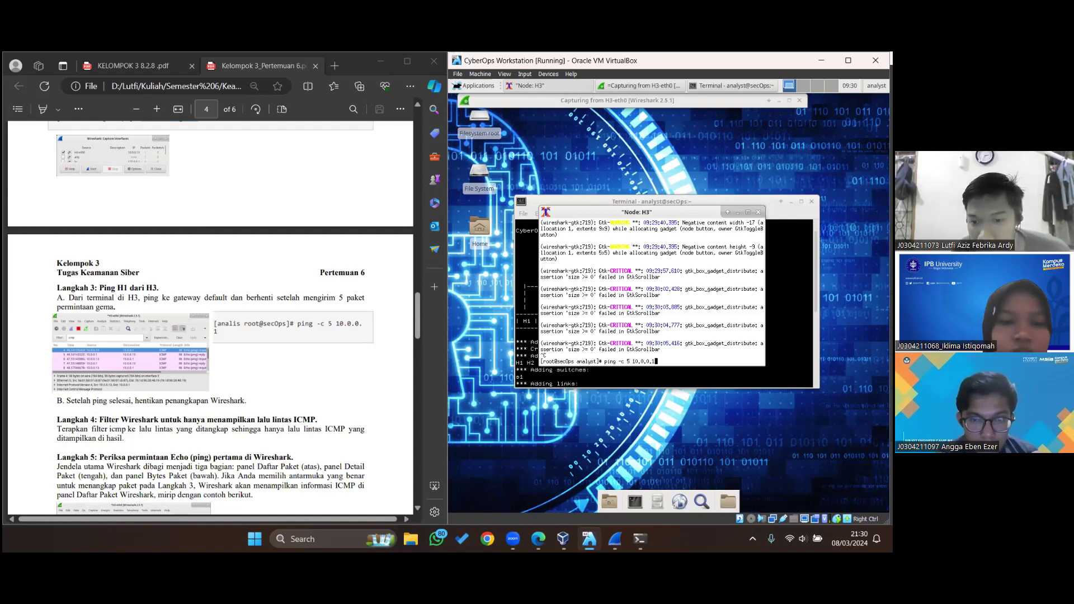
pyautogui.press('Return')
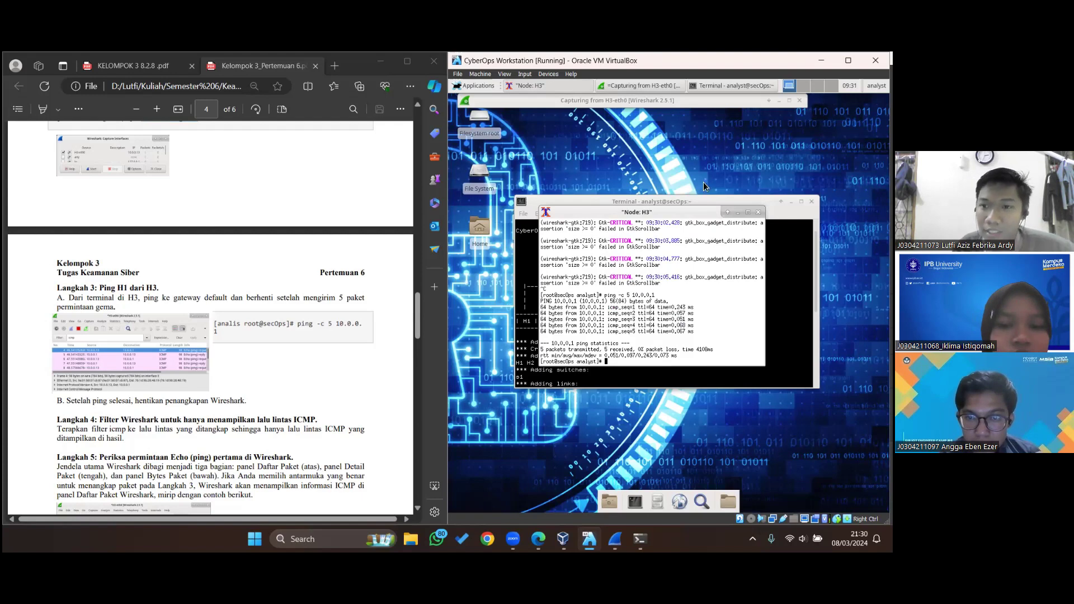
# Bring the Wireshark capture back to the front, enlarge its packet list and select packet 8 among the ping packets
pyautogui.click(790, 291)
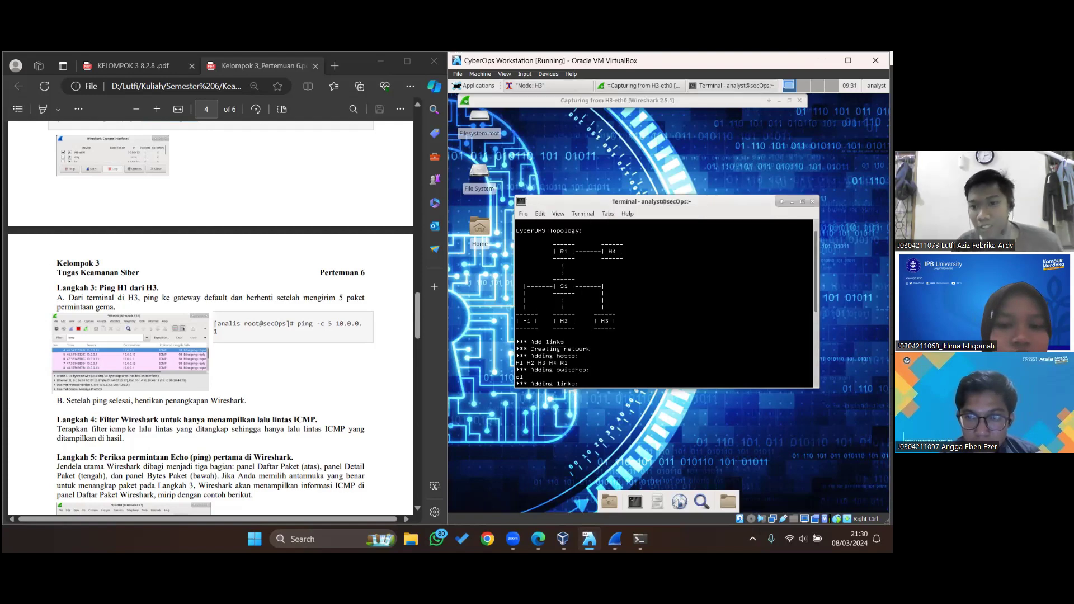
pyautogui.hotkey('alt', 'Tab')
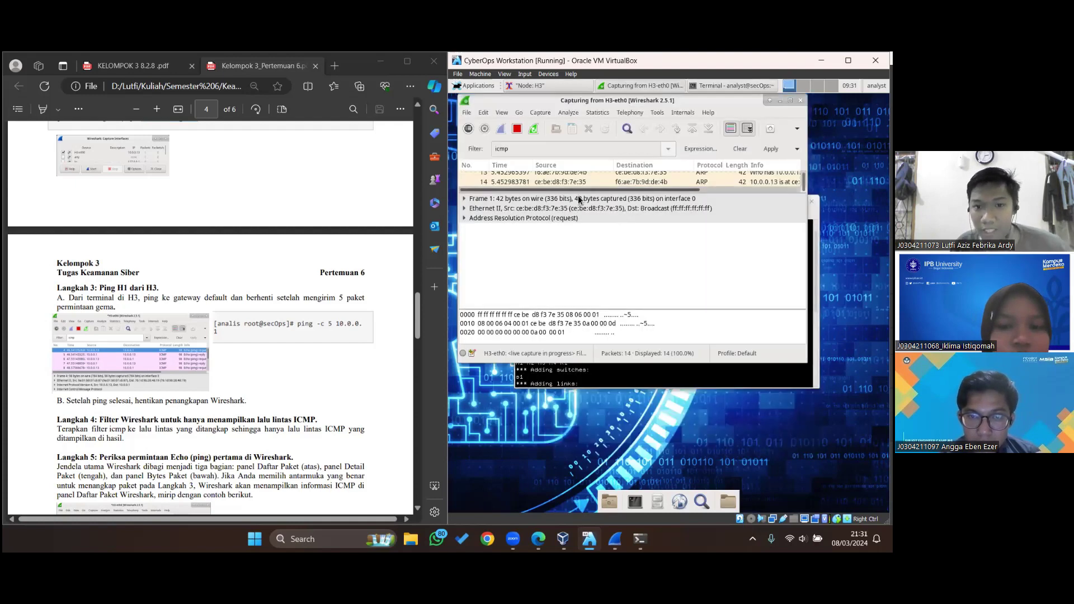
pyautogui.moveTo(582, 193); pyautogui.dragTo(582, 259)
pyautogui.scroll(3, 585, 231)
pyautogui.scroll(1, 683, 244)
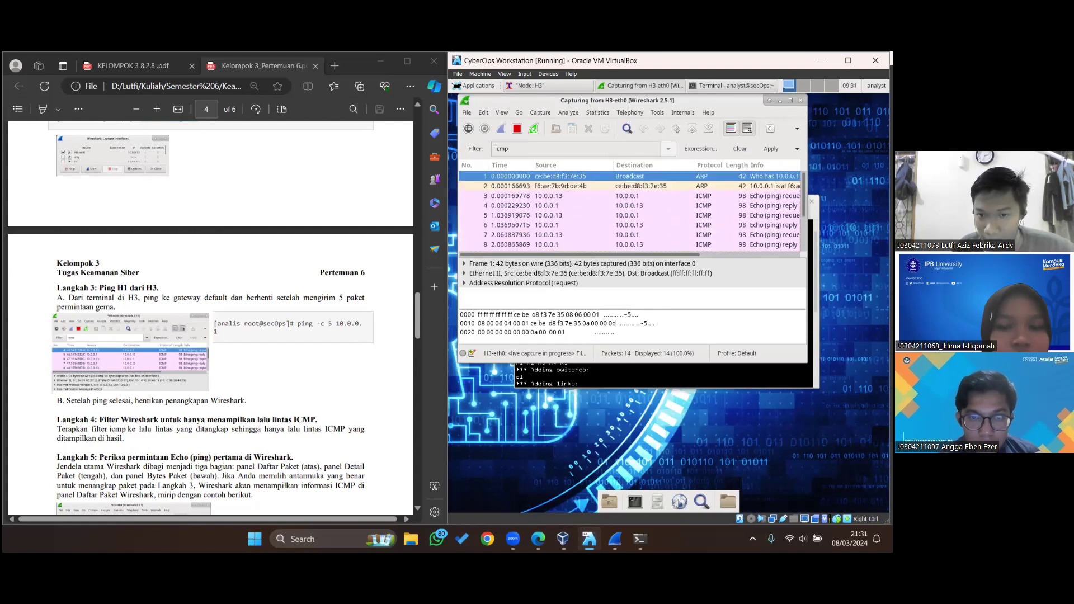
pyautogui.click(684, 245)
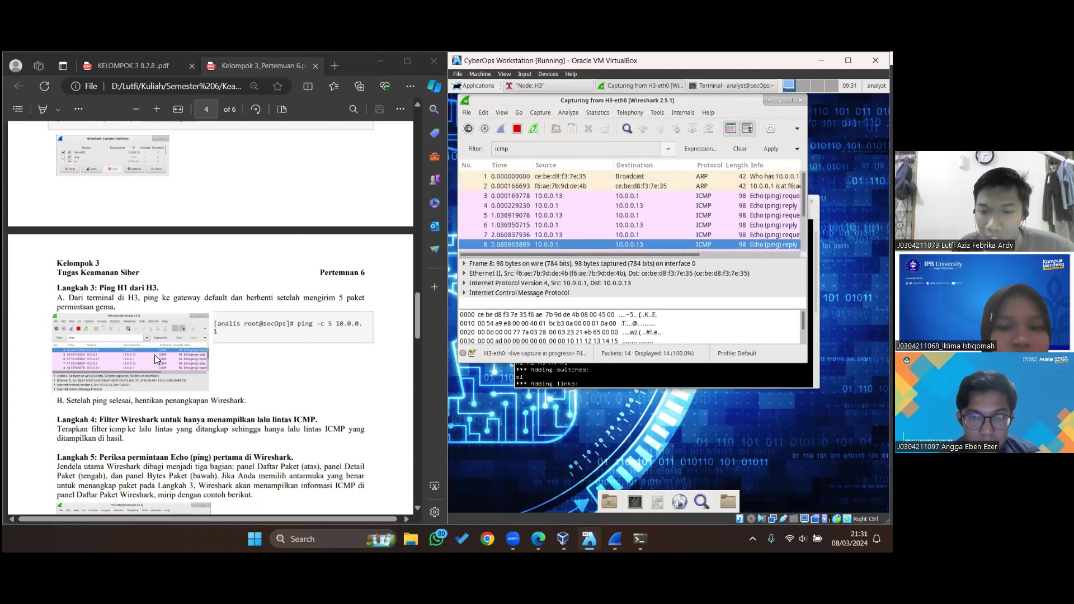
pyautogui.scroll(-2, 629, 213)
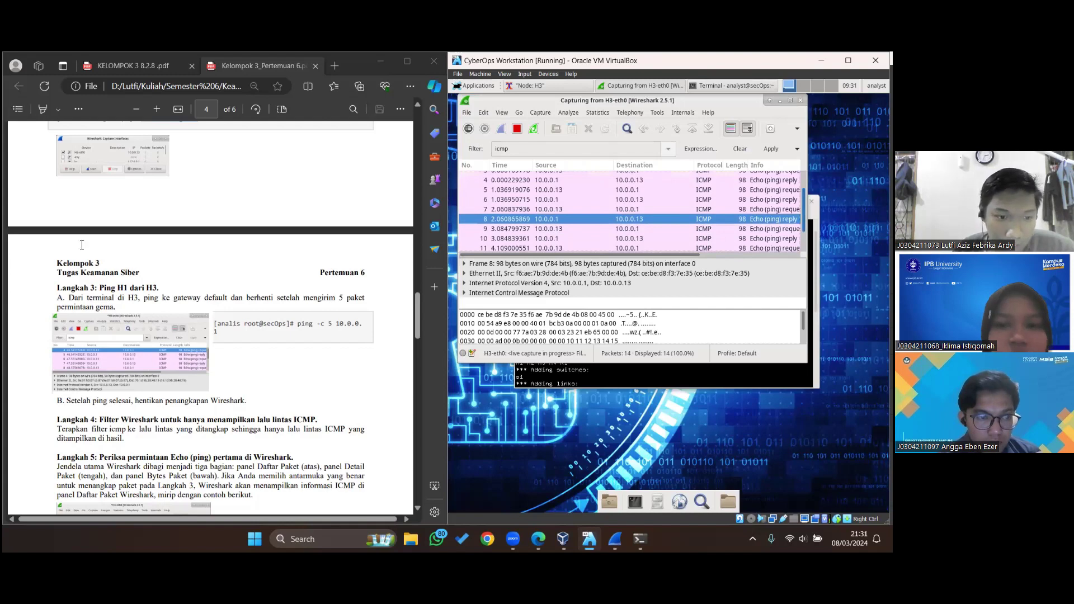
pyautogui.scroll(1, 523, 185)
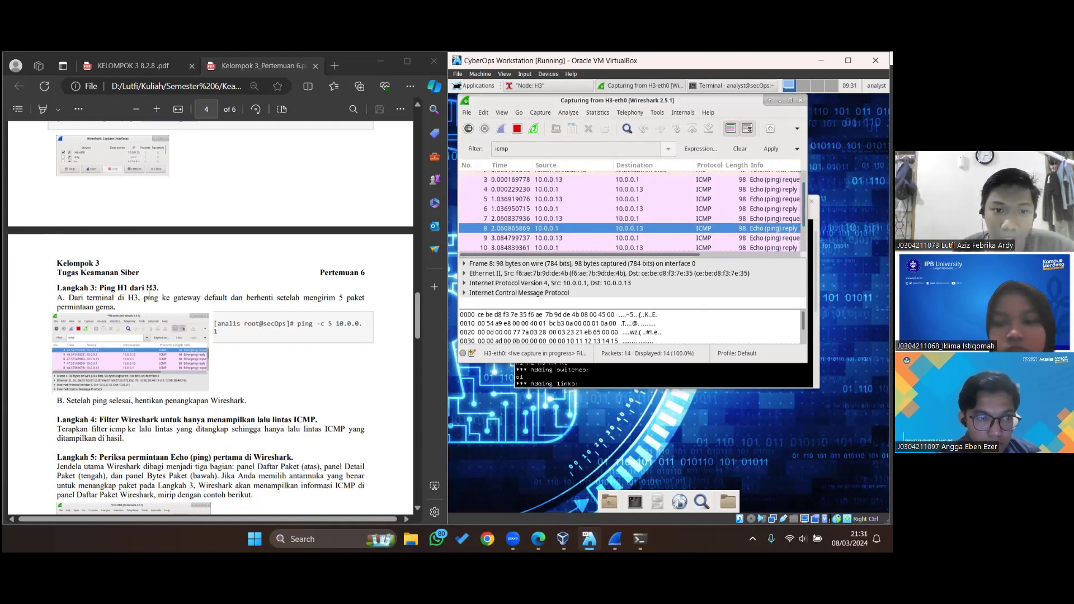
# Select the first Echo (ping) request, frame 3, following the report's Langkah 5, and expand its Ethernet II details to examine the MAC addresses
pyautogui.scroll(-3, 149, 291)
pyautogui.scroll(-1, 244, 278)
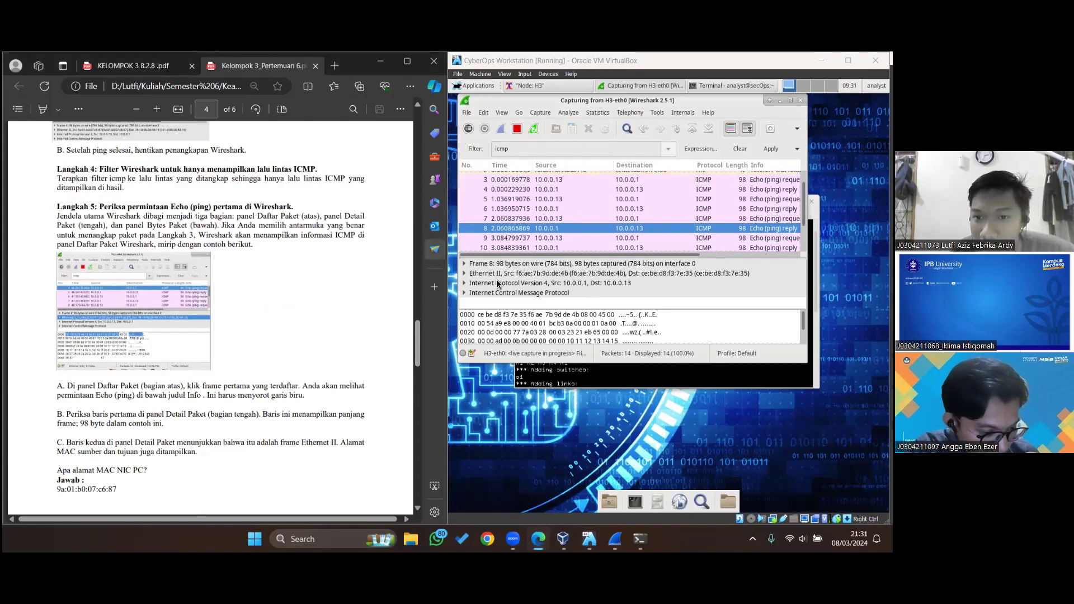
pyautogui.click(523, 180)
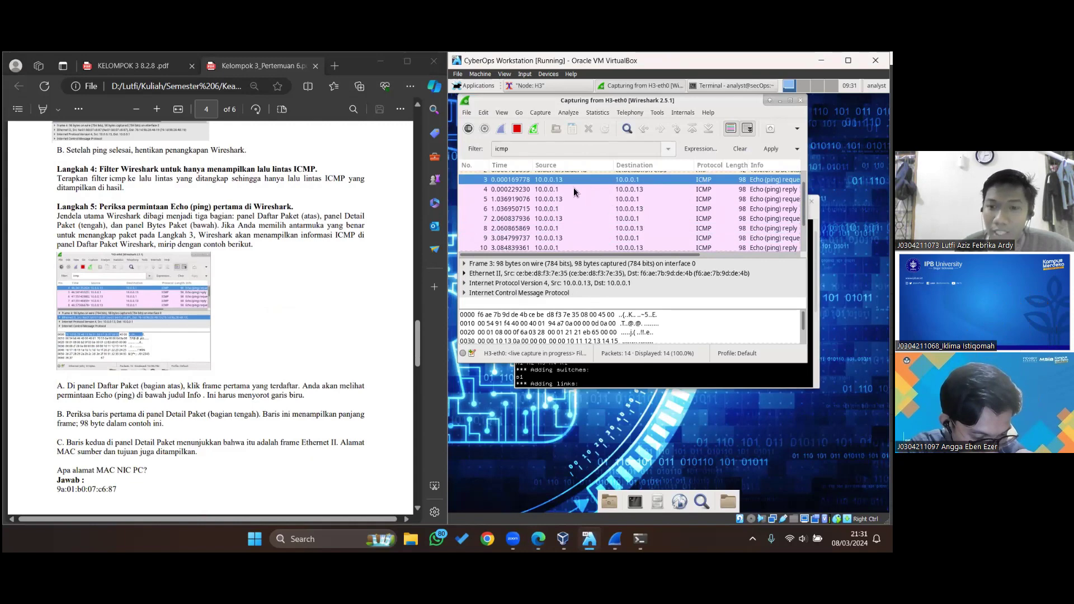
pyautogui.click(542, 183)
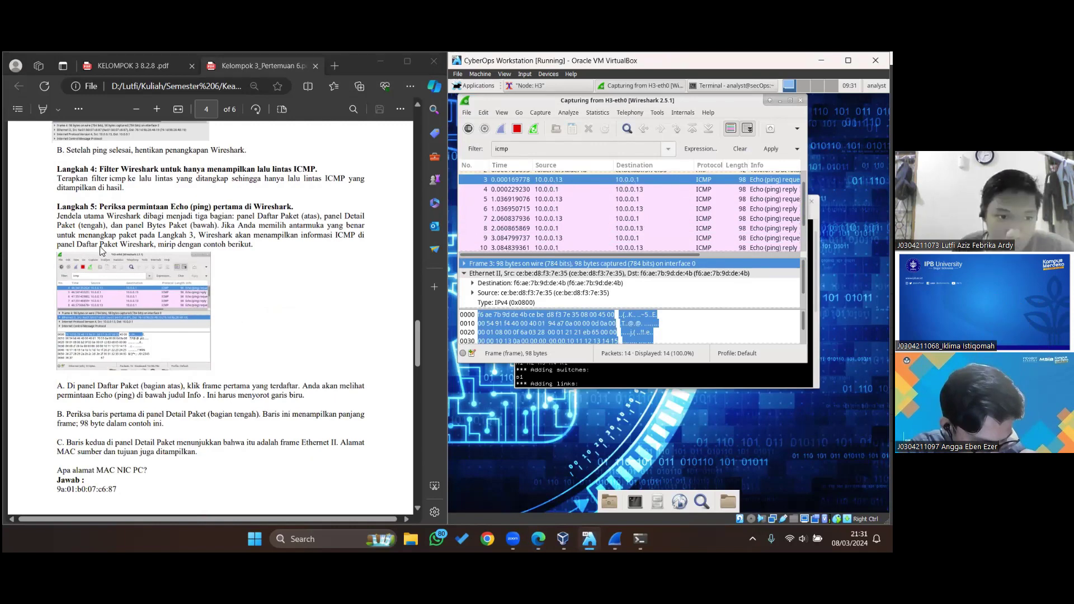
pyautogui.scroll(-3, 277, 295)
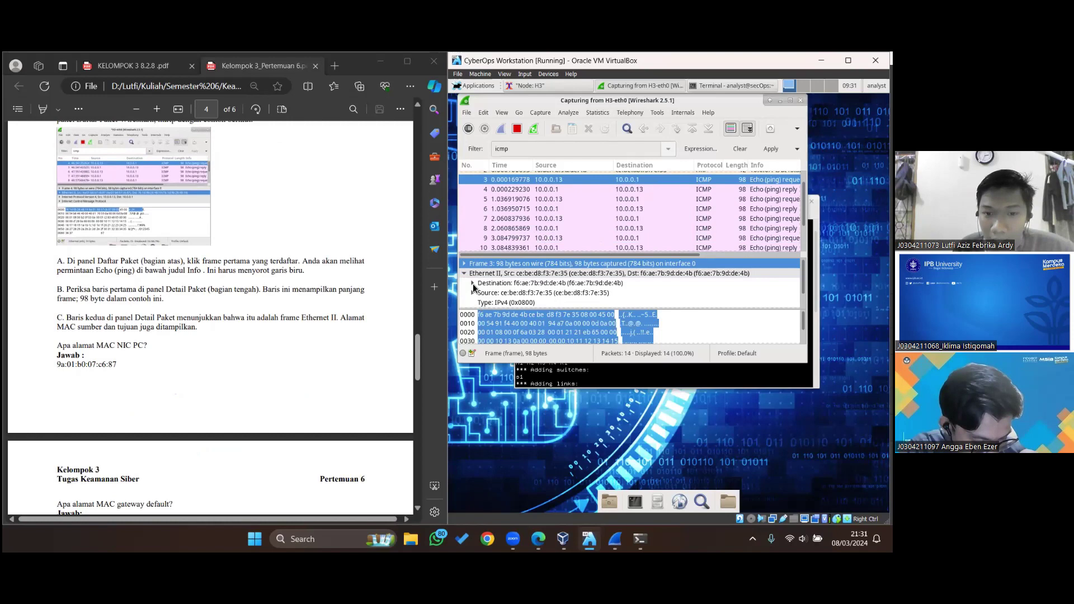
pyautogui.doubleClick(519, 284)
pyautogui.doubleClick(533, 286)
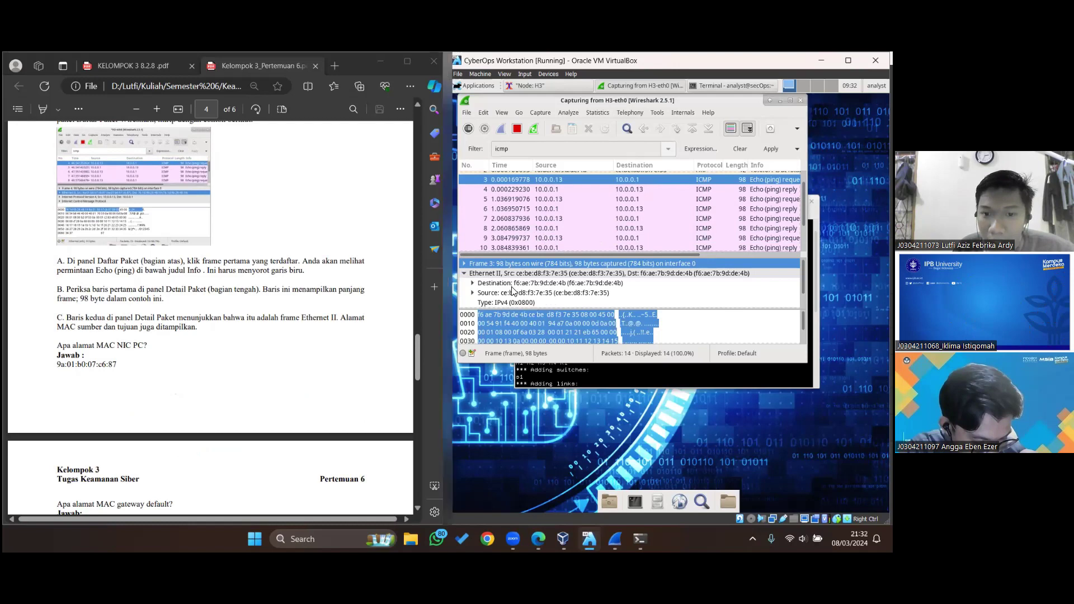
# Compare the report's Langkah 5 answers on MAC address, frame type and IP address with the captured ping packets
pyautogui.scroll(-2, 347, 299)
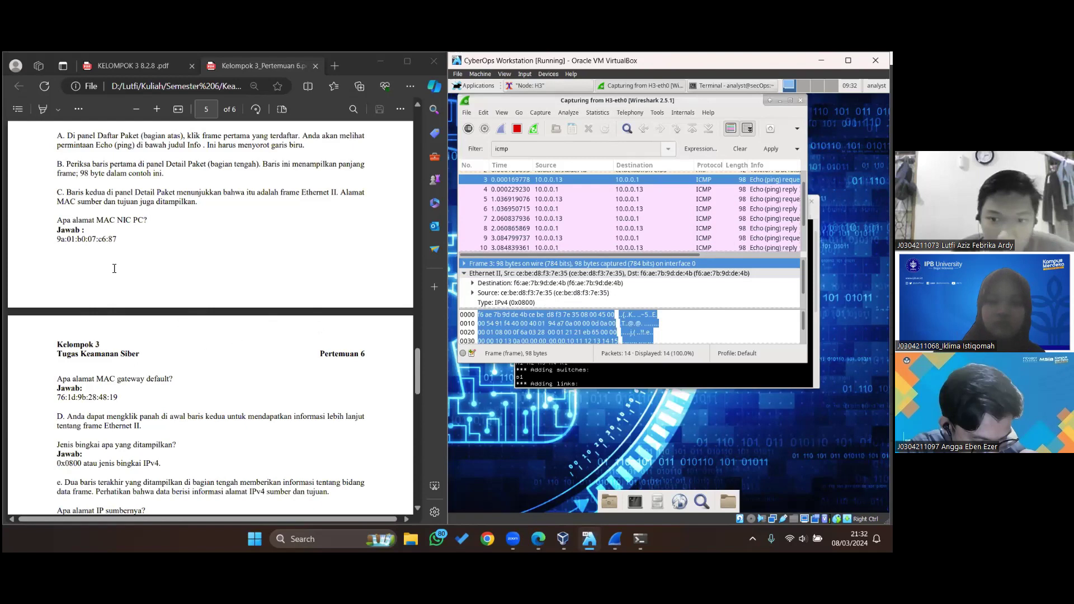
pyautogui.scroll(3, 92, 248)
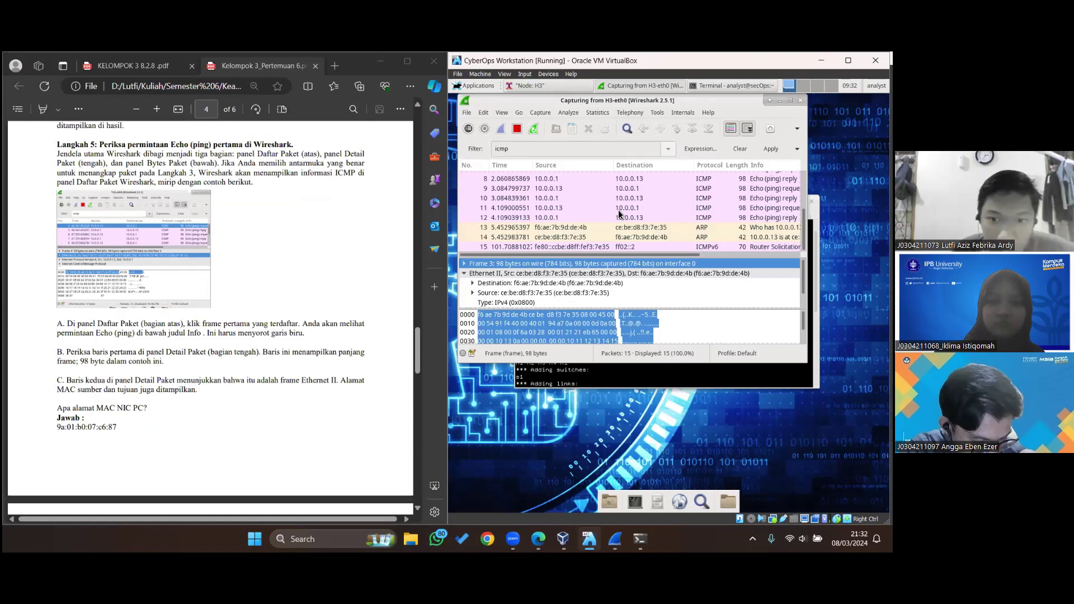
pyautogui.scroll(-3, 60, 279)
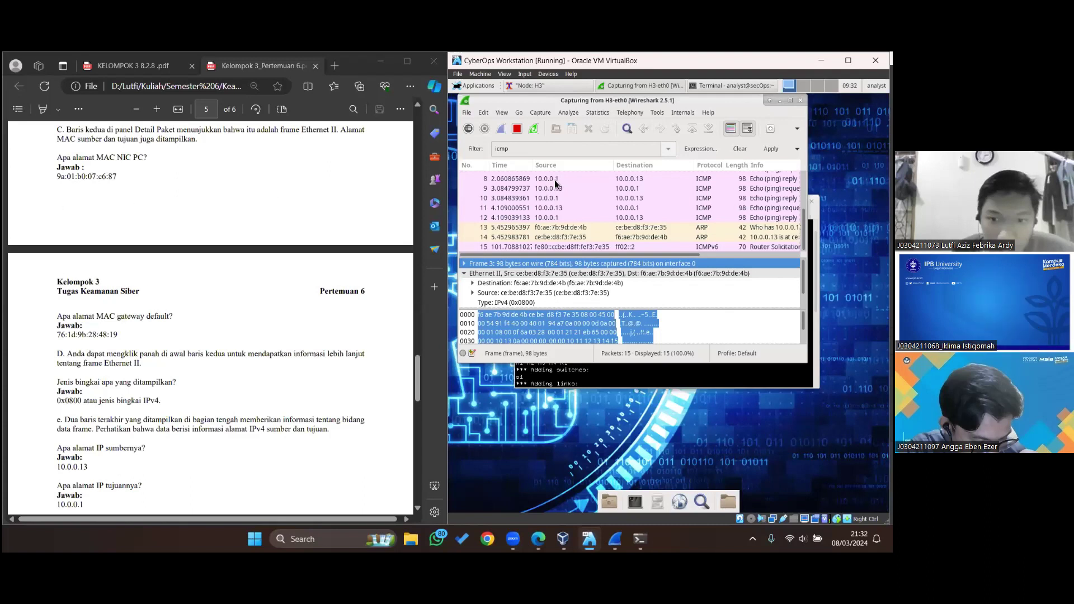
# Expand the Ethernet II details of frame 9 and read the report's Langkah 6 instructions for a new capture
pyautogui.scroll(-2, 89, 226)
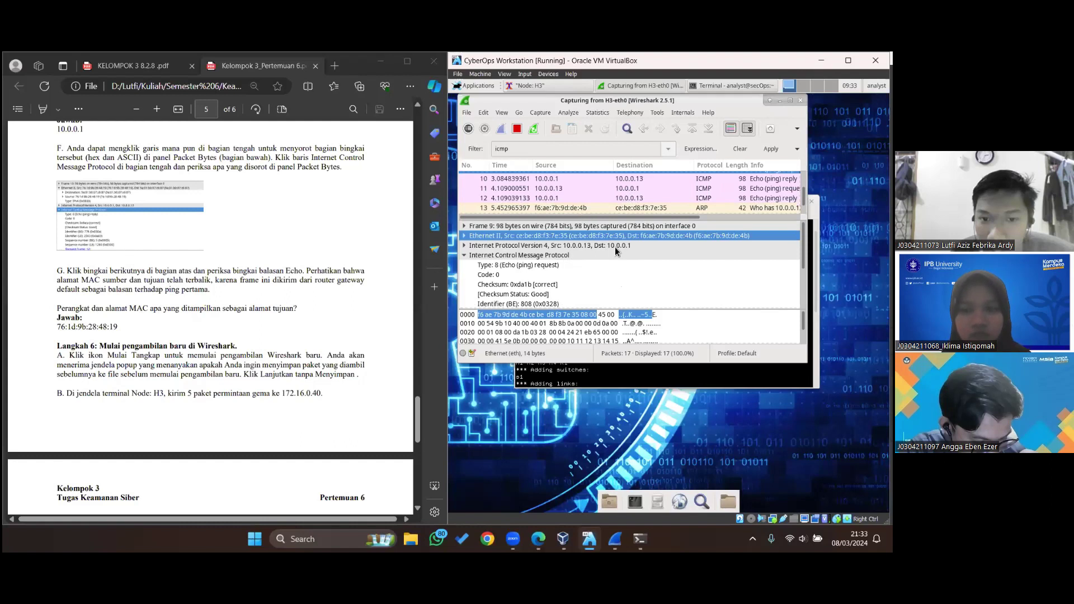
pyautogui.press('Right')
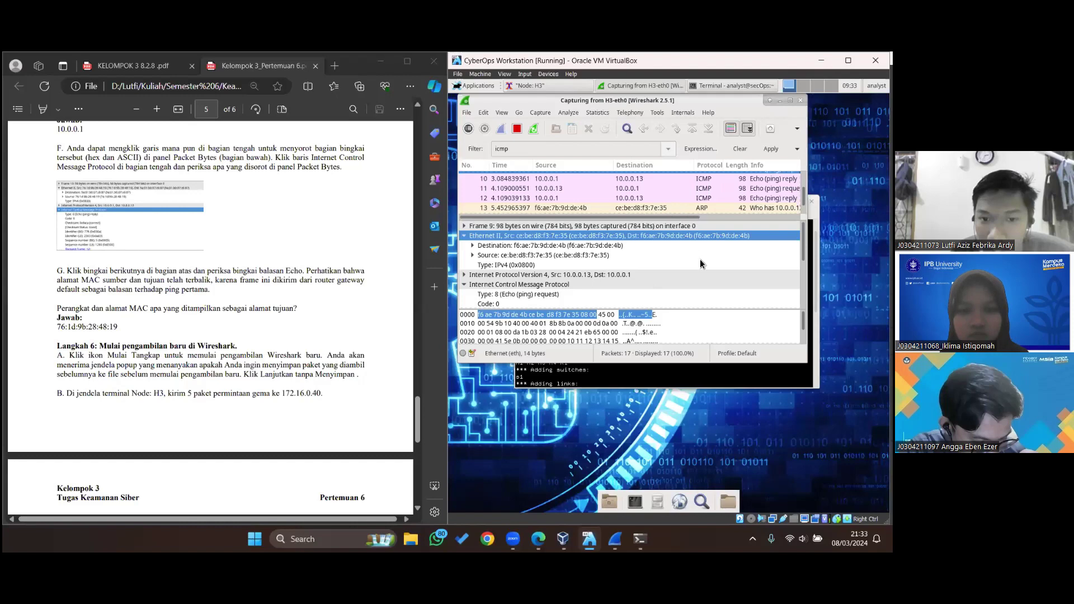
pyautogui.scroll(-3, 212, 313)
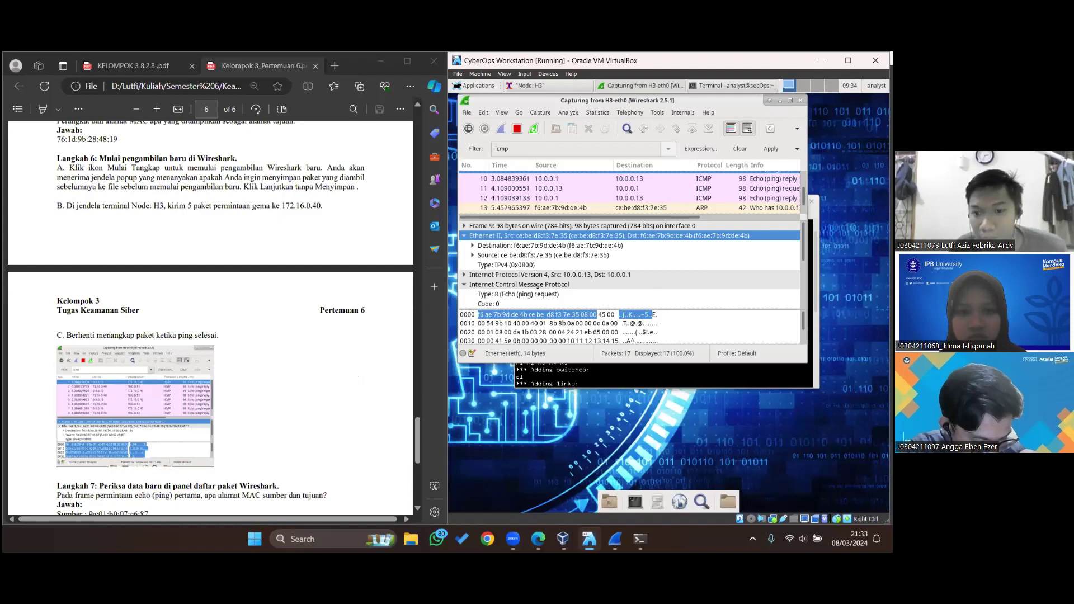
# Put the Wireshark capture aside, bring up the Node: H3 terminal and ping 172.16.0.40
pyautogui.click(780, 100)
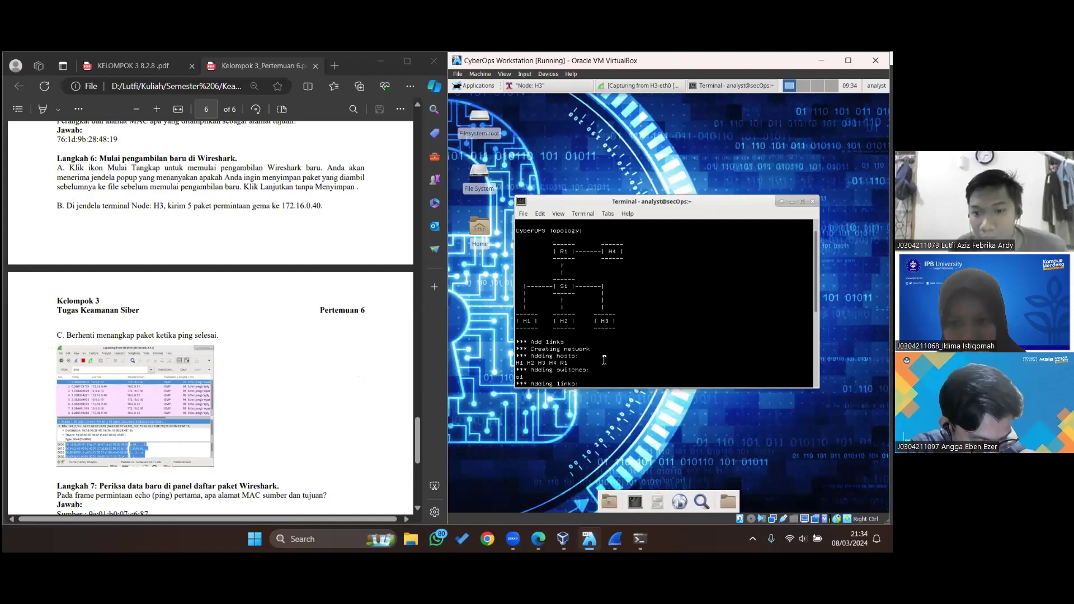
pyautogui.hotkey('alt', 'Tab')
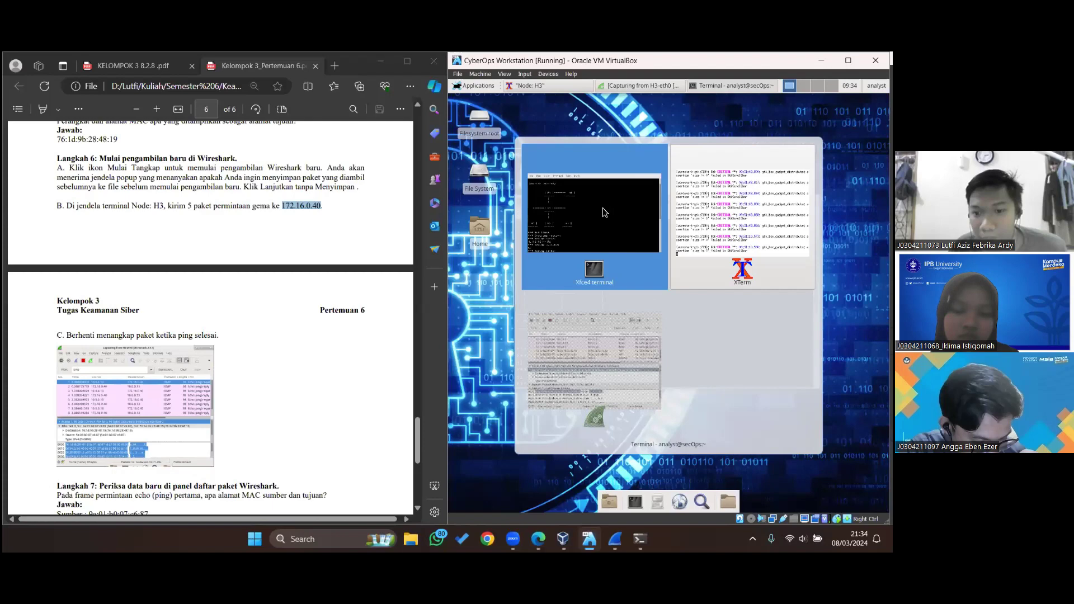
pyautogui.press('Escape')
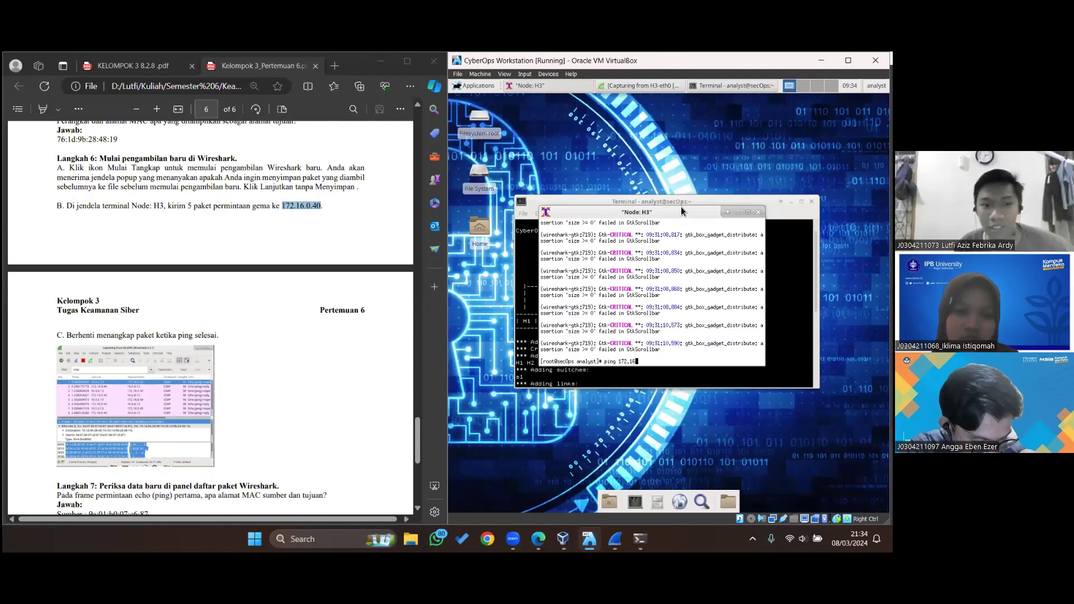
pyautogui.write('.0.40')
pyautogui.press('Return')
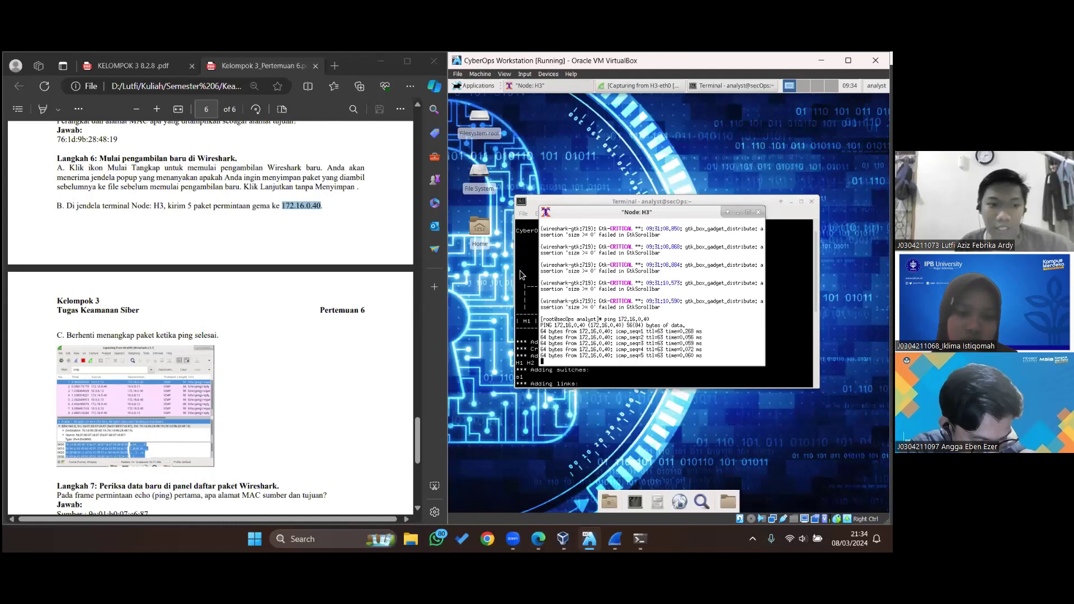
# Return to the Wireshark capture, select ping request frame 24 and compare its MAC and IP addresses with the report's Langkah 7 answers
pyautogui.hotkey('alt', 'Tab')
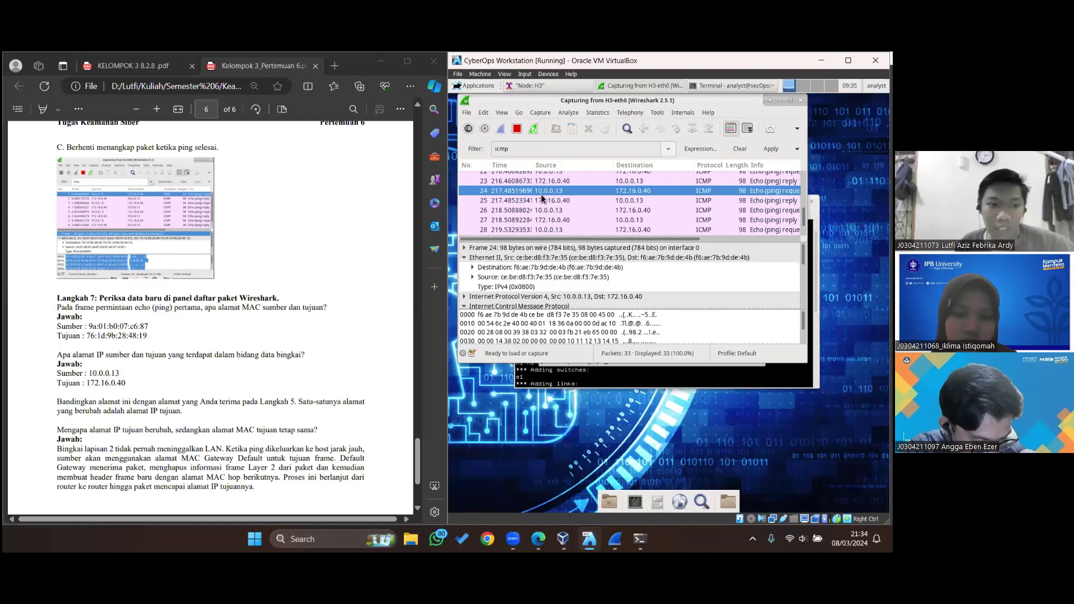
pyautogui.moveTo(57, 298); pyautogui.dragTo(143, 298)
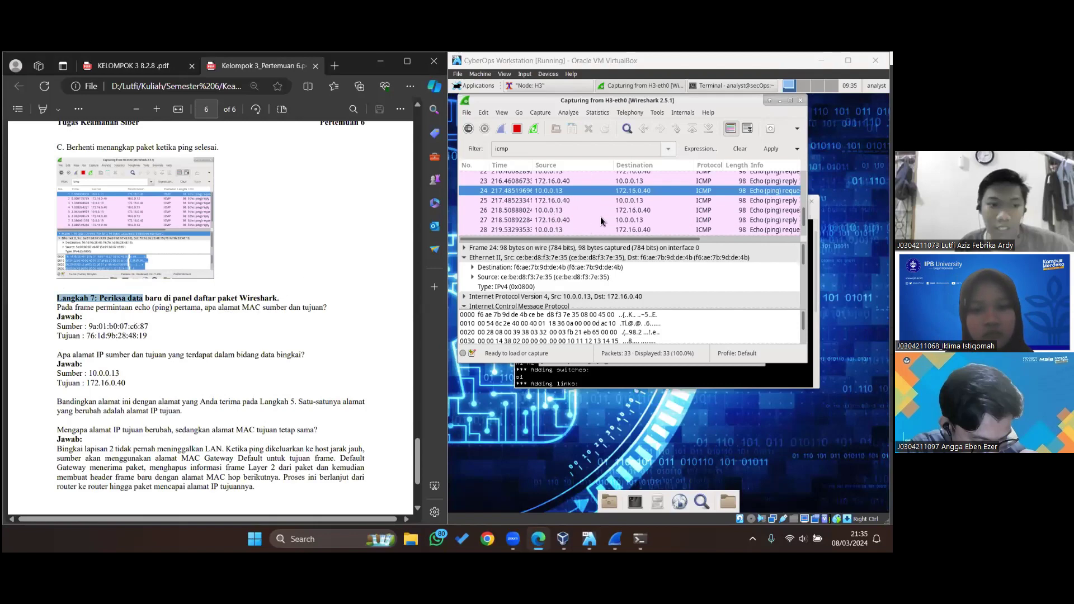
pyautogui.press('Down')
pyautogui.press('Down')
pyautogui.press('Down')
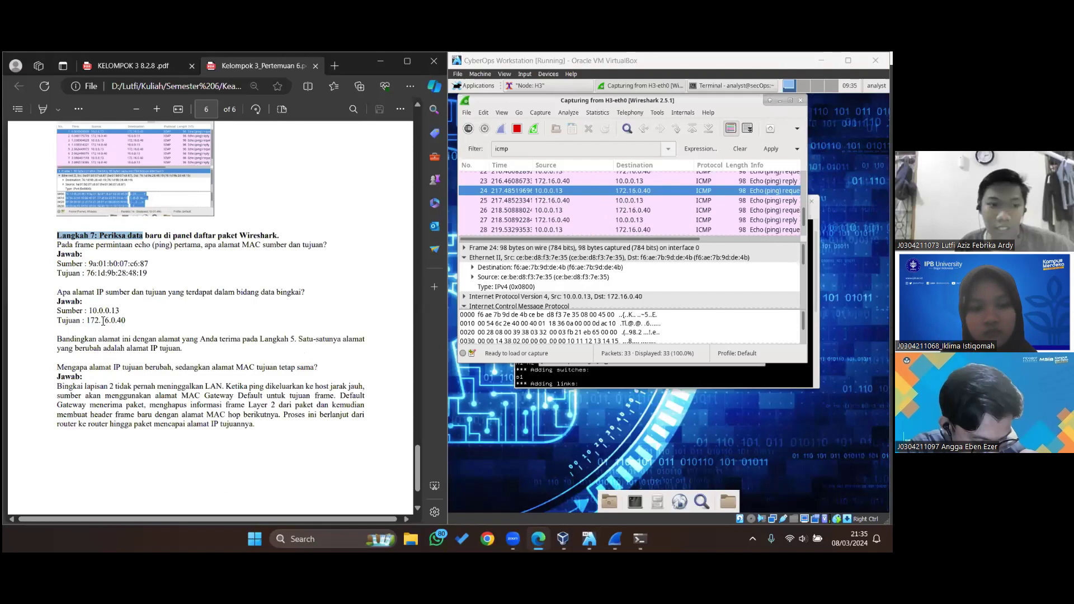
pyautogui.scroll(-1, 60, 305)
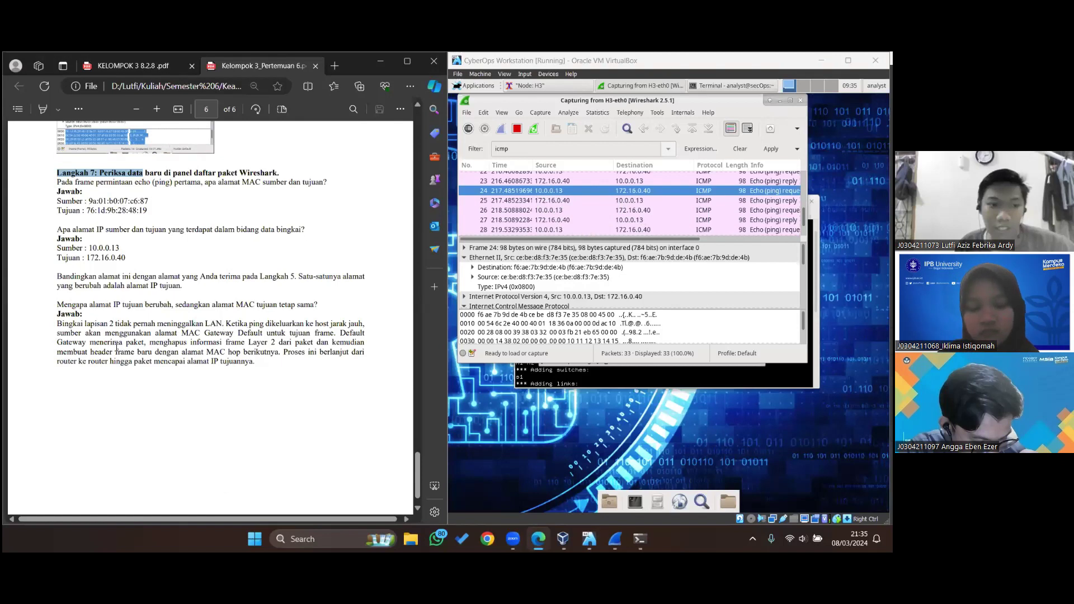
# Switch to the KELOMPOK 3 8.2.8 presentation PDF and show the Hasil Praktikum slide on page 6
pyautogui.click(561, 211)
pyautogui.scroll(10, 561, 211)
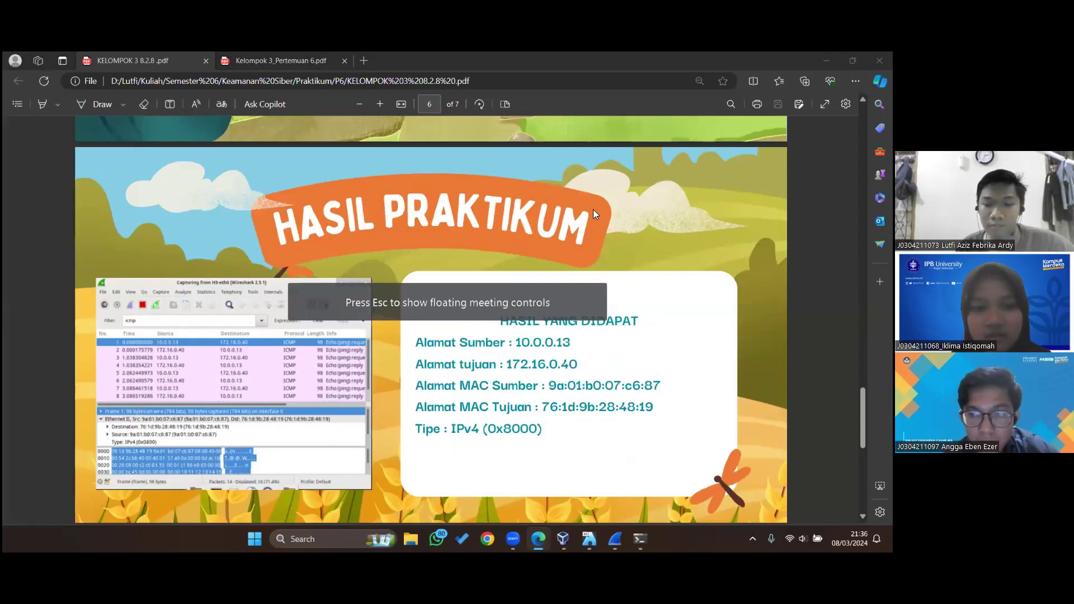
pyautogui.scroll(-1, 400, 289)
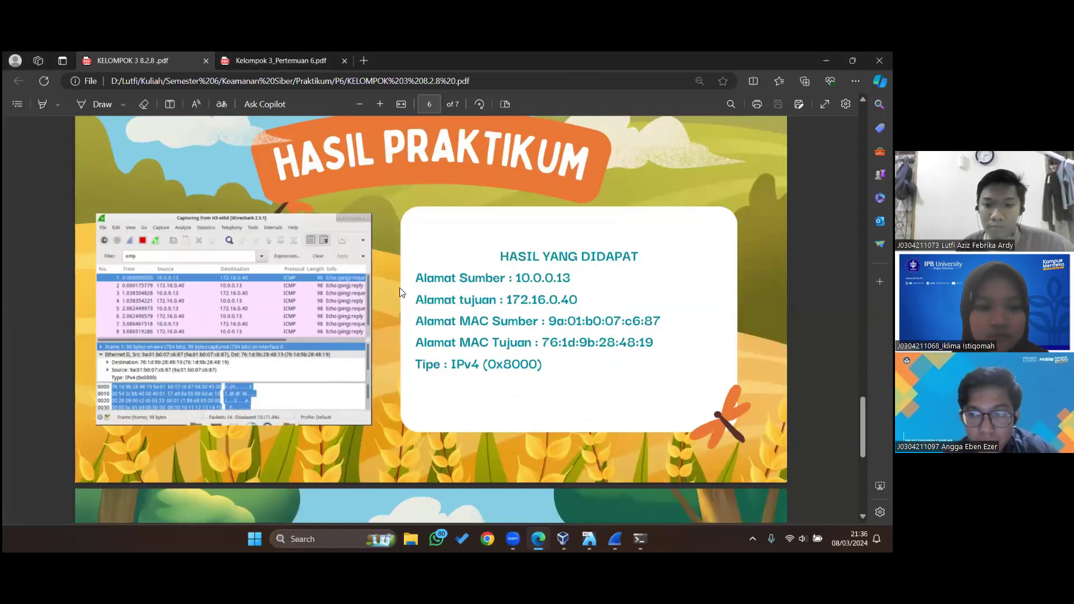